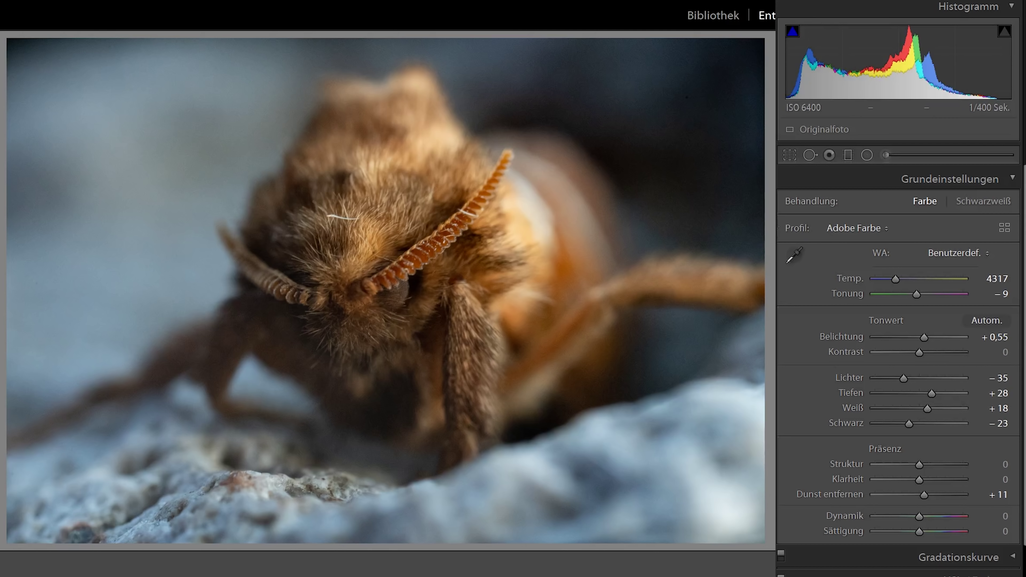
Darken the foreground rock with a graduated filter at about −0,92 exposure.
left_click(847, 156)
left_click_drag(497, 501, 486, 431)
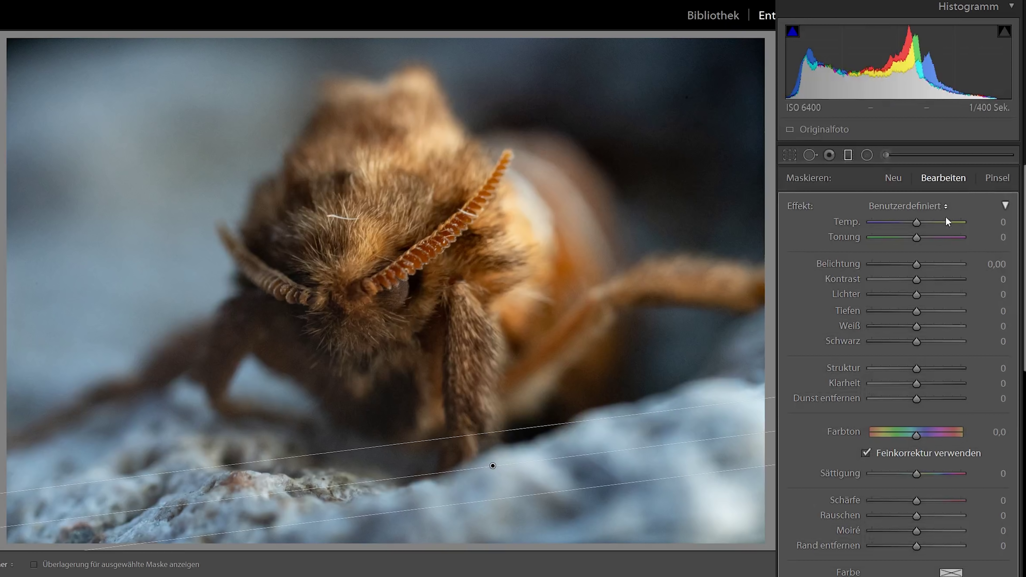
left_click_drag(917, 264, 911, 263)
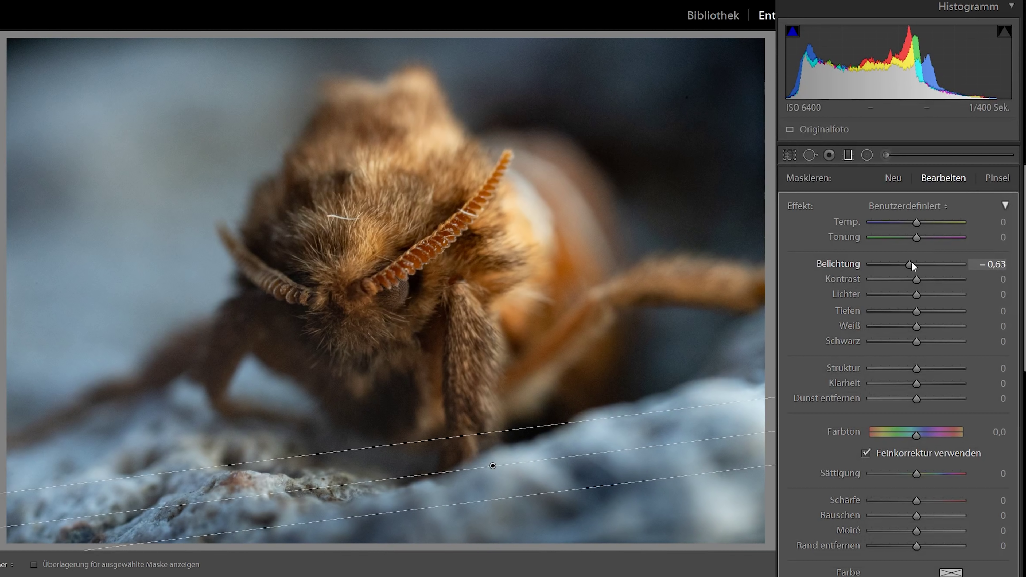
left_click_drag(912, 262, 908, 262)
left_click_drag(493, 465, 498, 470)
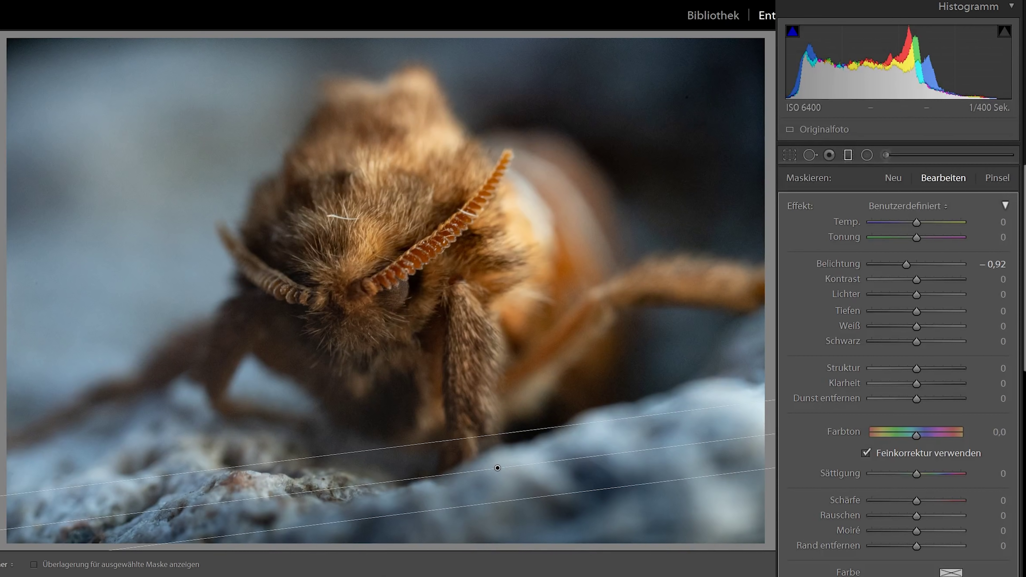
Add a diagonal gradient on the left with exposure −0,87 and temperature −19.
left_click(889, 176)
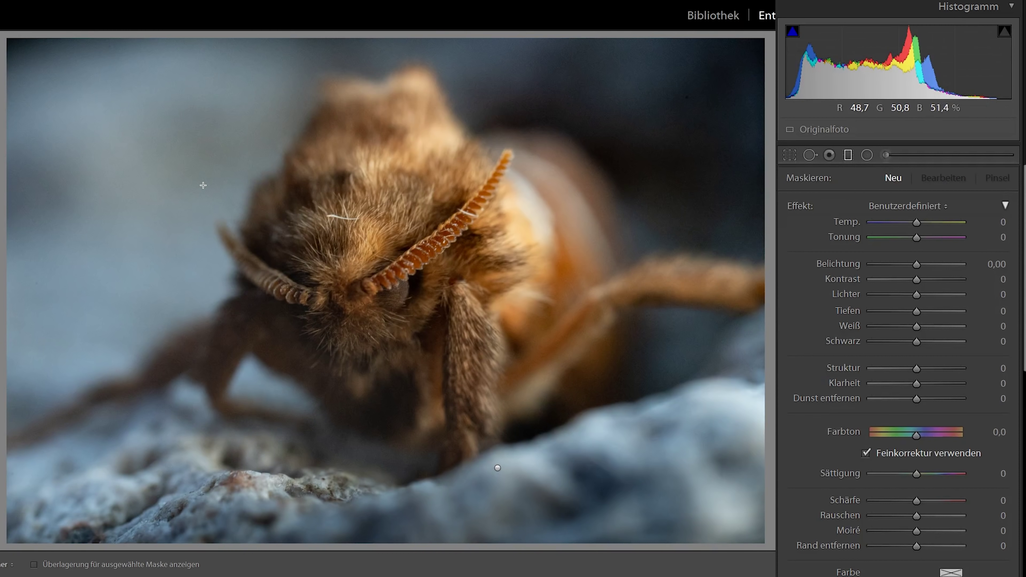
left_click_drag(203, 185, 303, 242)
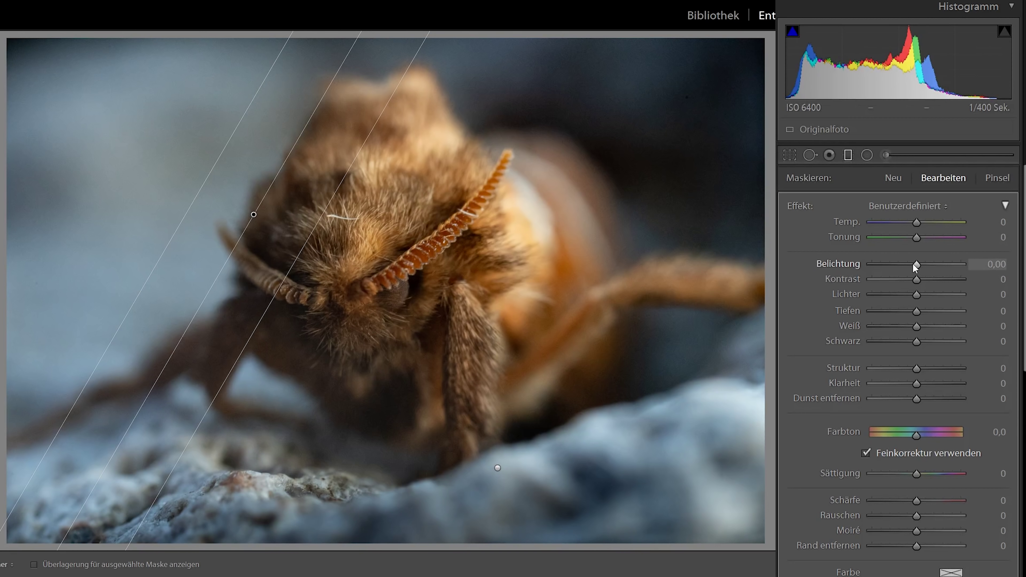
left_click_drag(913, 264, 903, 263)
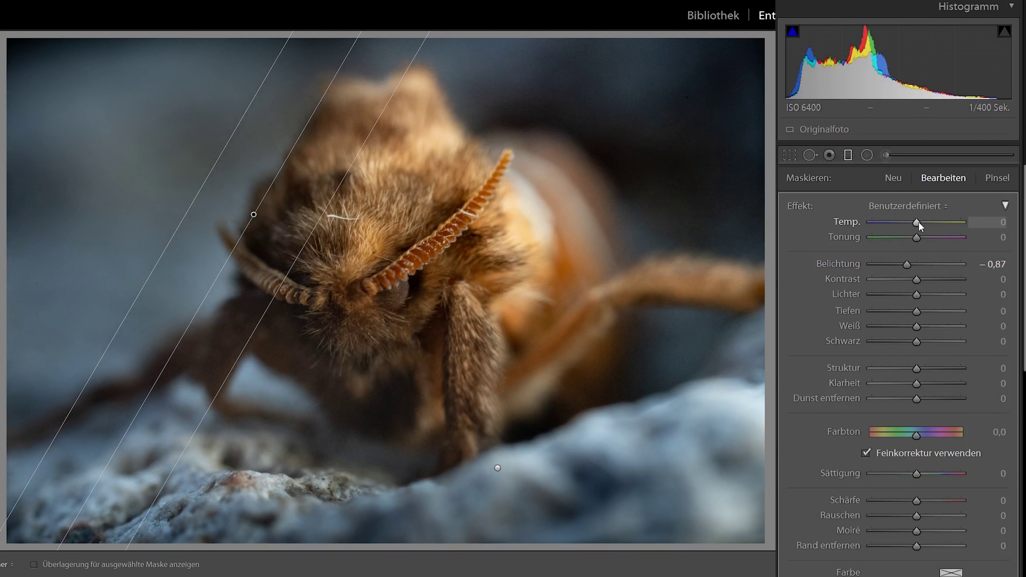
left_click_drag(918, 222, 911, 221)
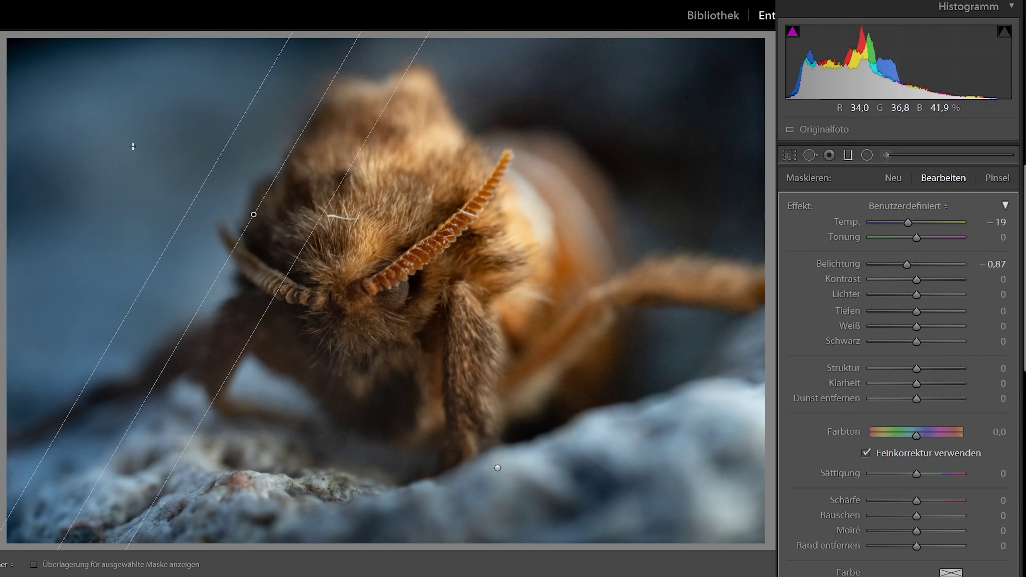
key("m")
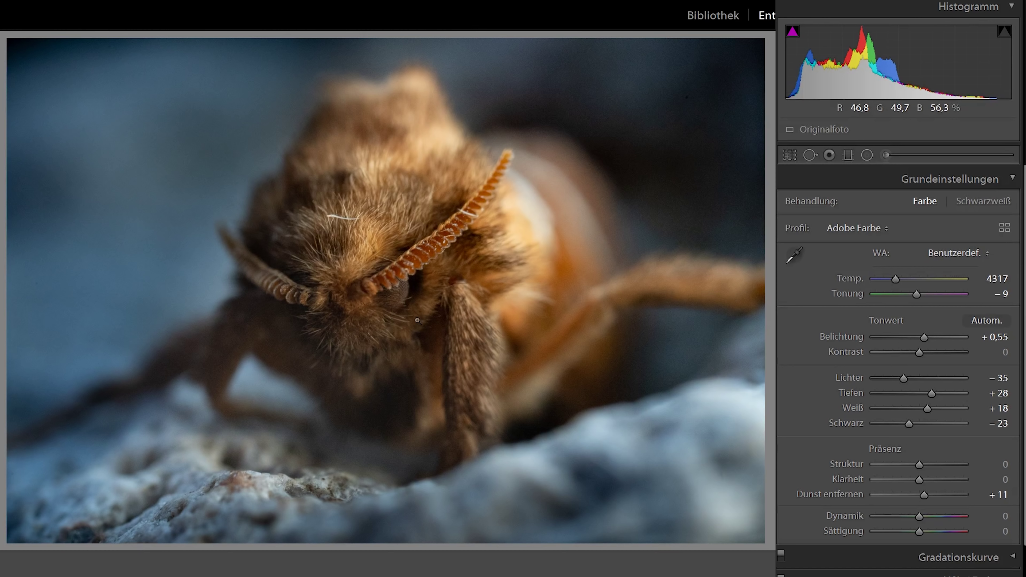
Brighten the moth's head with a rotated radial ellipse: exposure 0,53, contrast 36.
left_click(867, 156)
mouse_move(304, 270)
left_mouse_down()
mouse_move(412, 395)
mouse_move(405, 412)
left_mouse_up()
left_click_drag(414, 273, 402, 220)
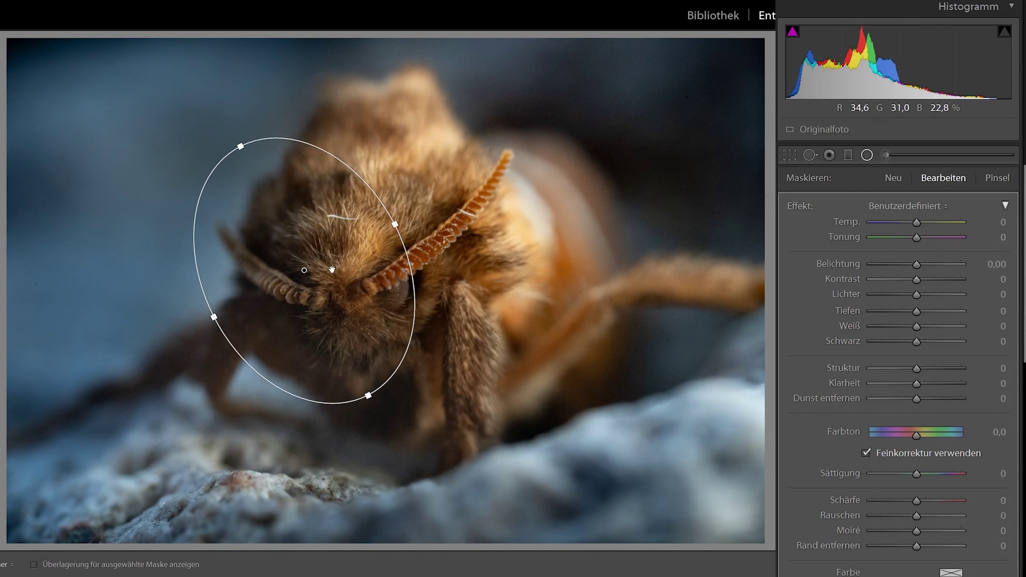
left_click_drag(304, 270, 316, 298)
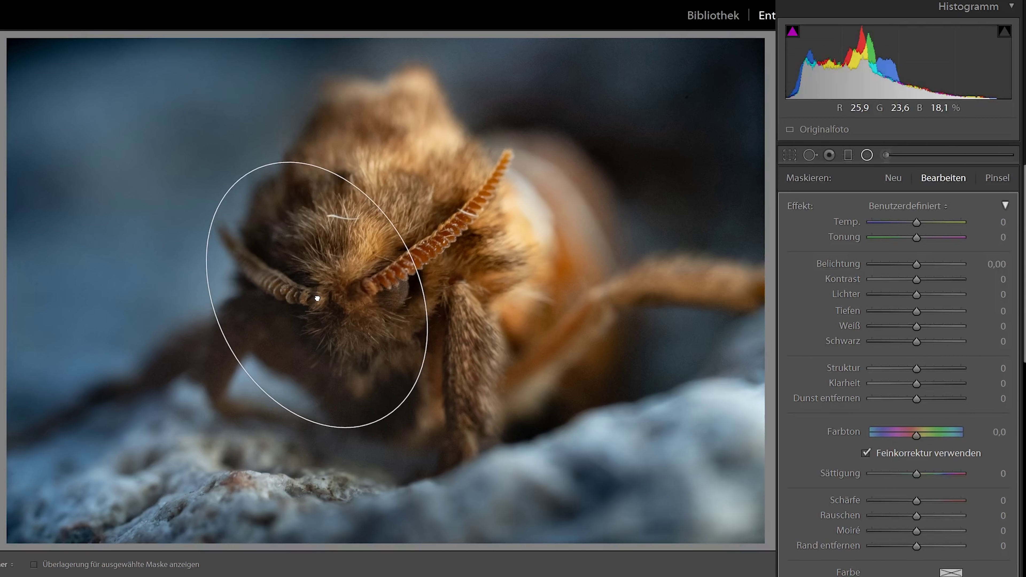
left_click_drag(919, 260, 923, 261)
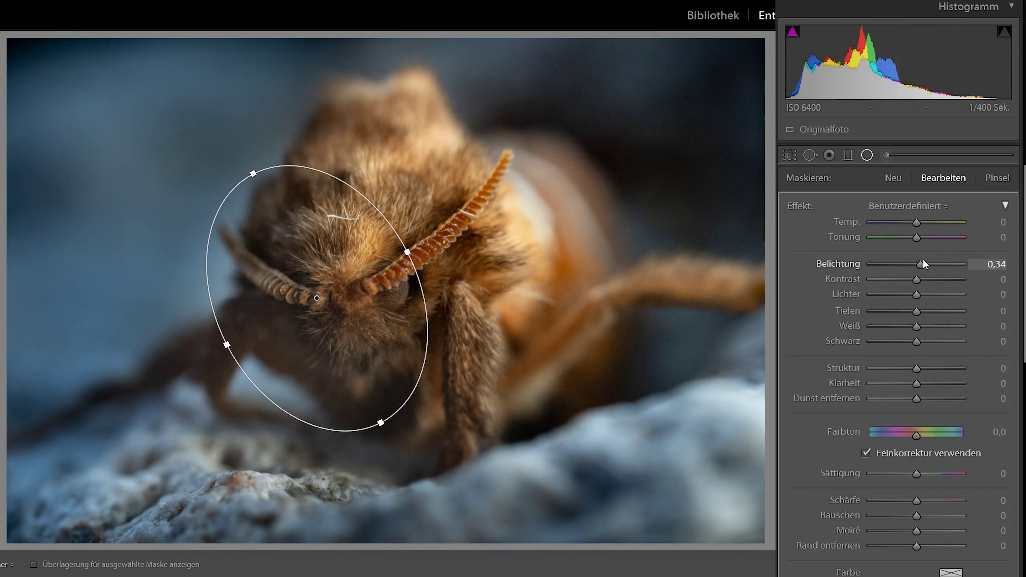
left_click_drag(923, 260, 924, 257)
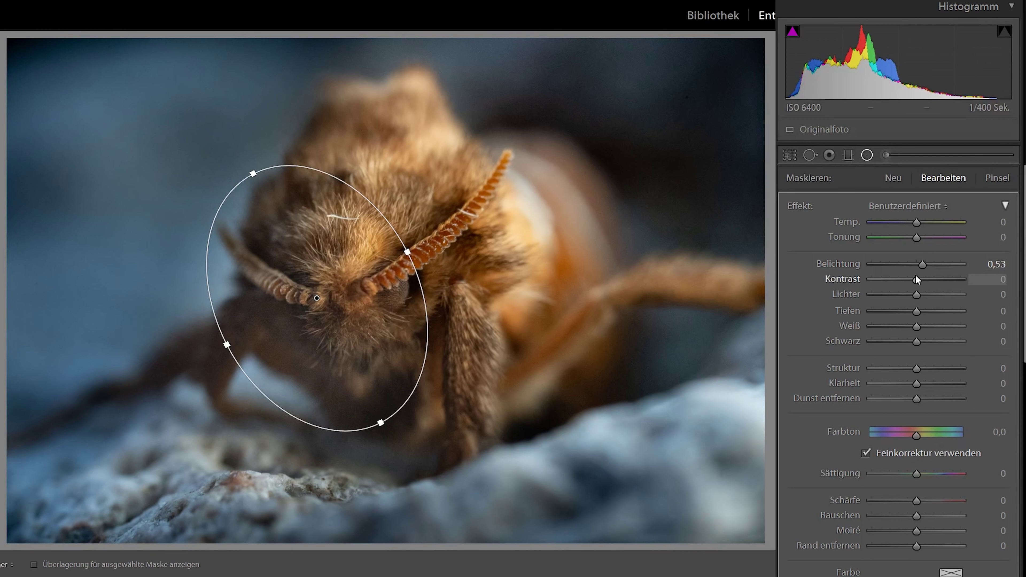
left_click_drag(915, 279, 937, 279)
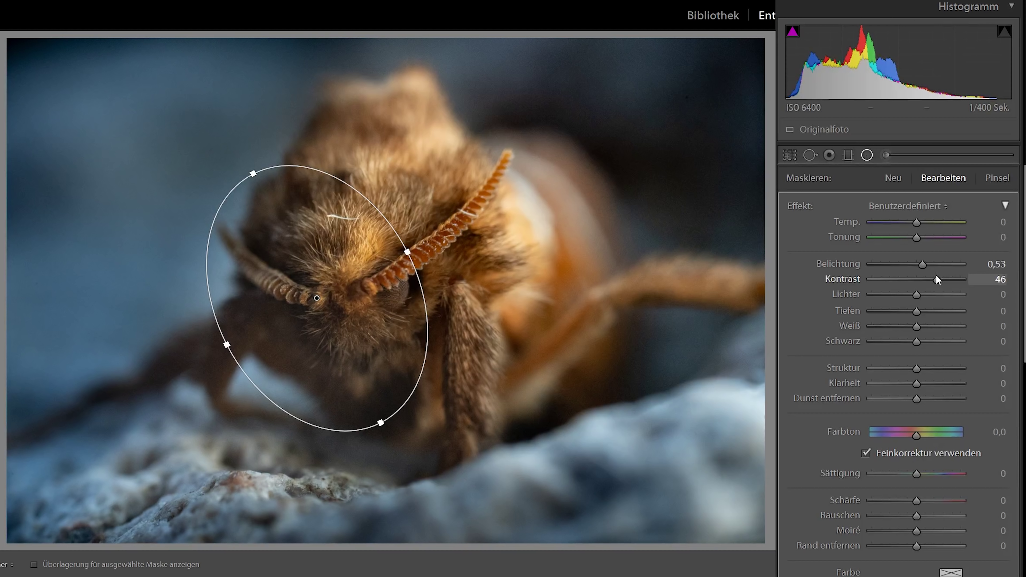
left_click_drag(937, 279, 932, 278)
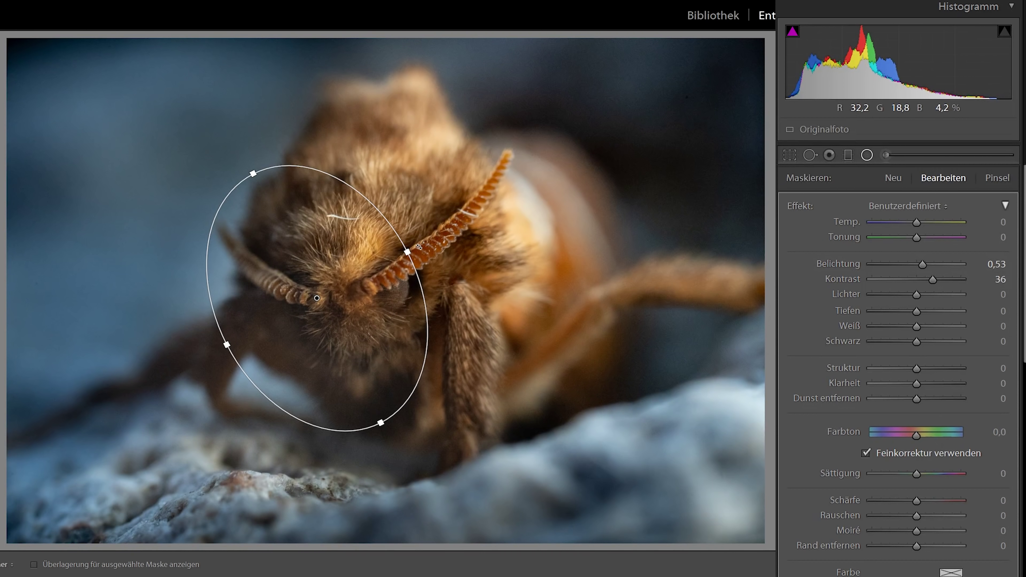
left_click_drag(418, 246, 412, 236)
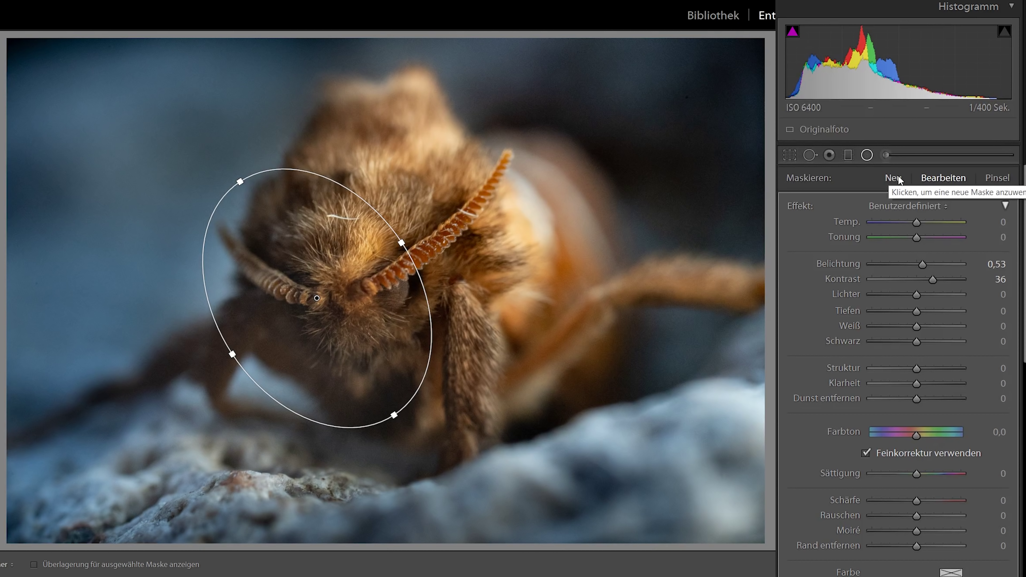
Draw a second ellipse over the eye and antenna base with Struktur 24.
left_click(893, 178)
left_click_drag(340, 246, 502, 385)
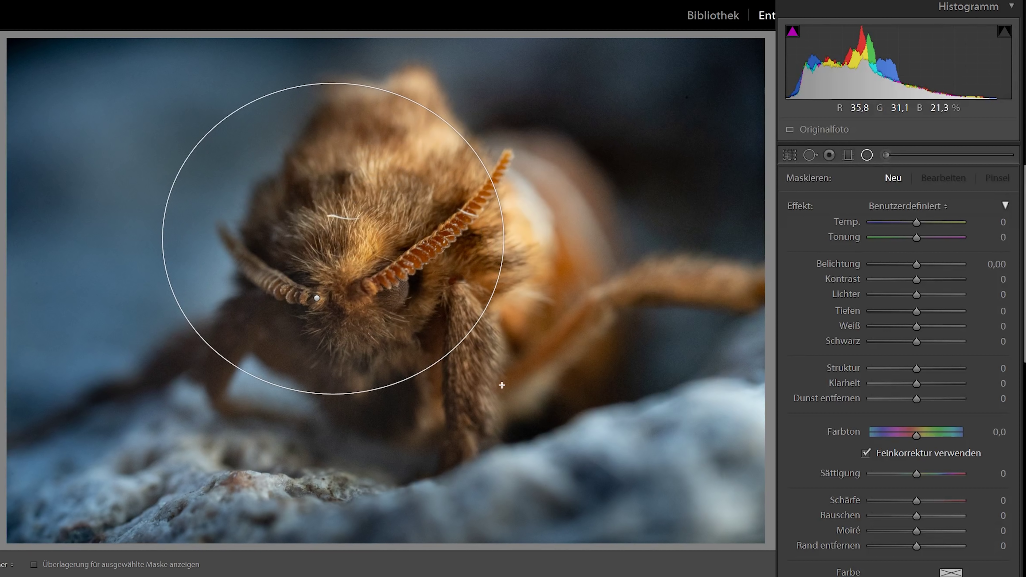
left_click_drag(501, 385, 496, 381)
mouse_move(340, 247)
left_mouse_down()
mouse_move(371, 272)
mouse_move(367, 292)
left_mouse_up()
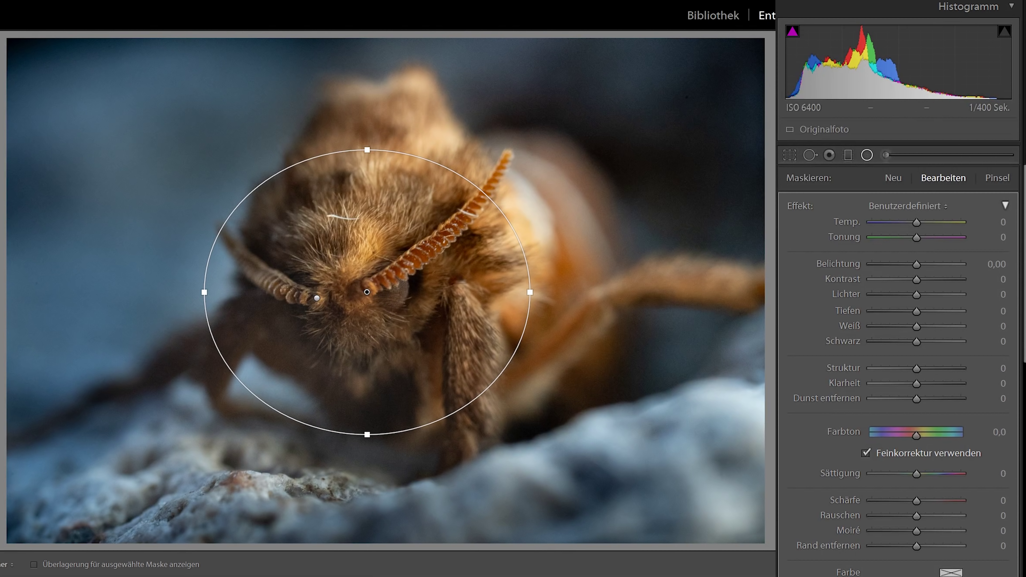
key("z")
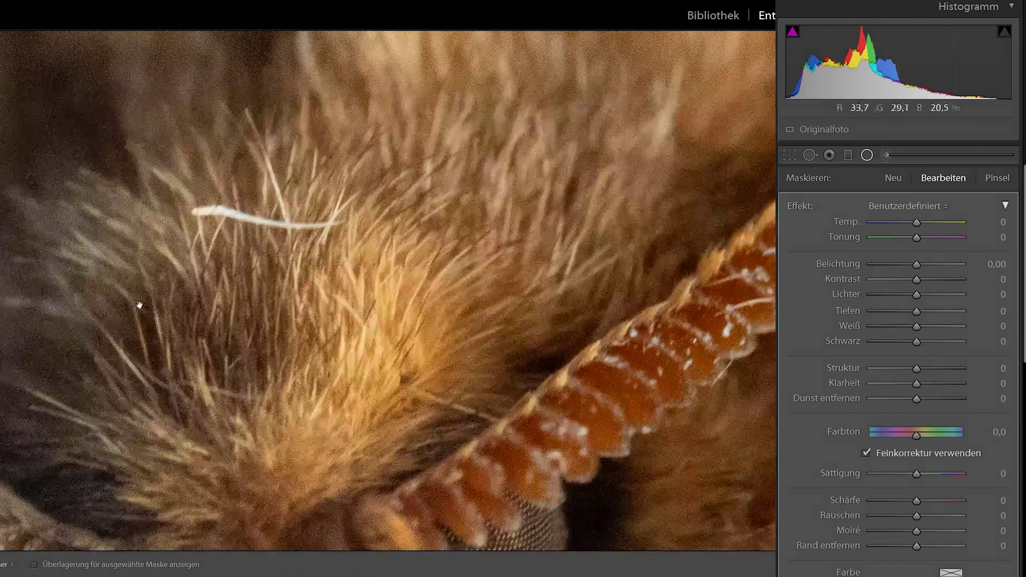
left_click_drag(98, 521, 107, 249)
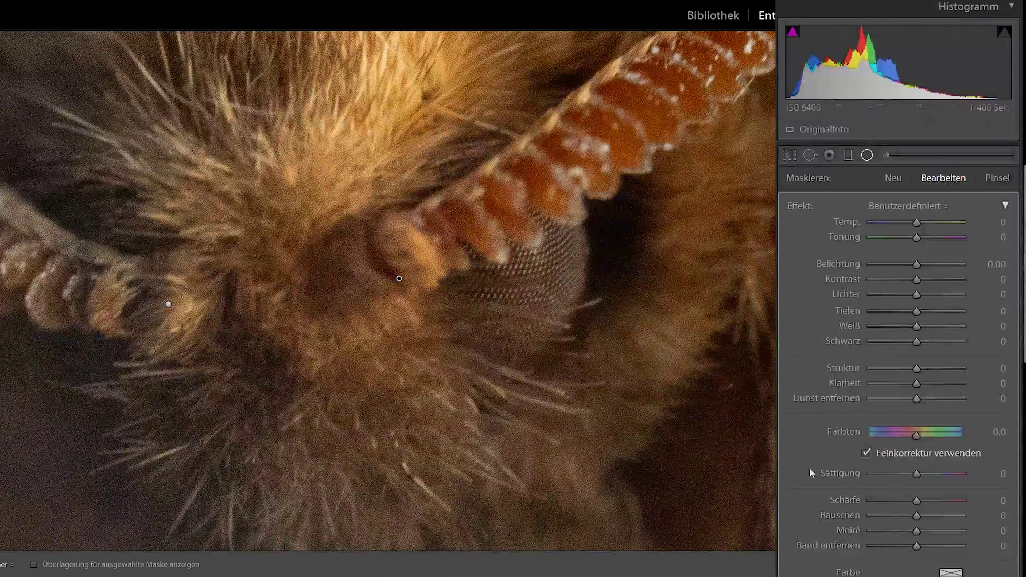
left_click_drag(919, 368, 929, 368)
key("t")
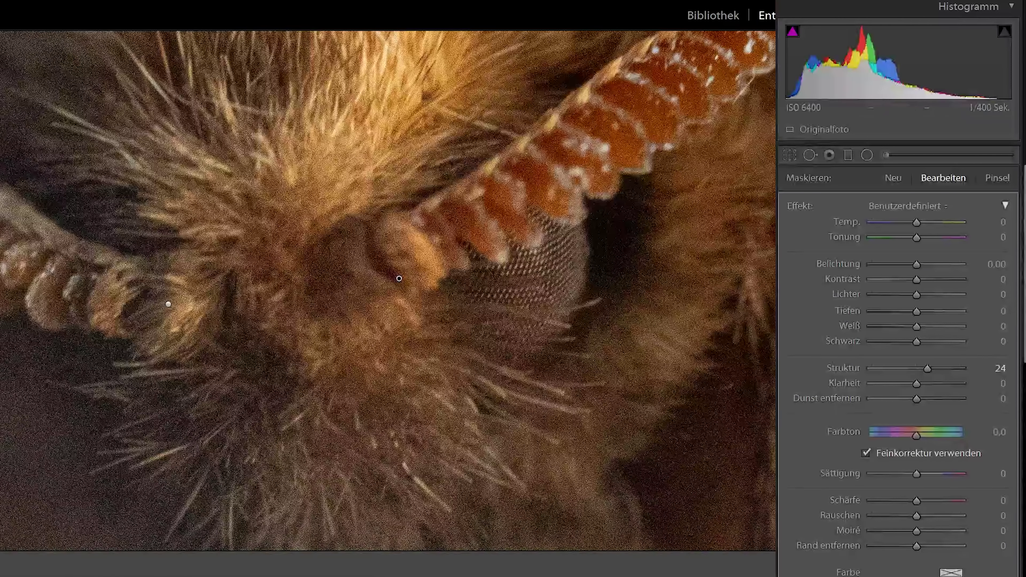
key("k")
key("z")
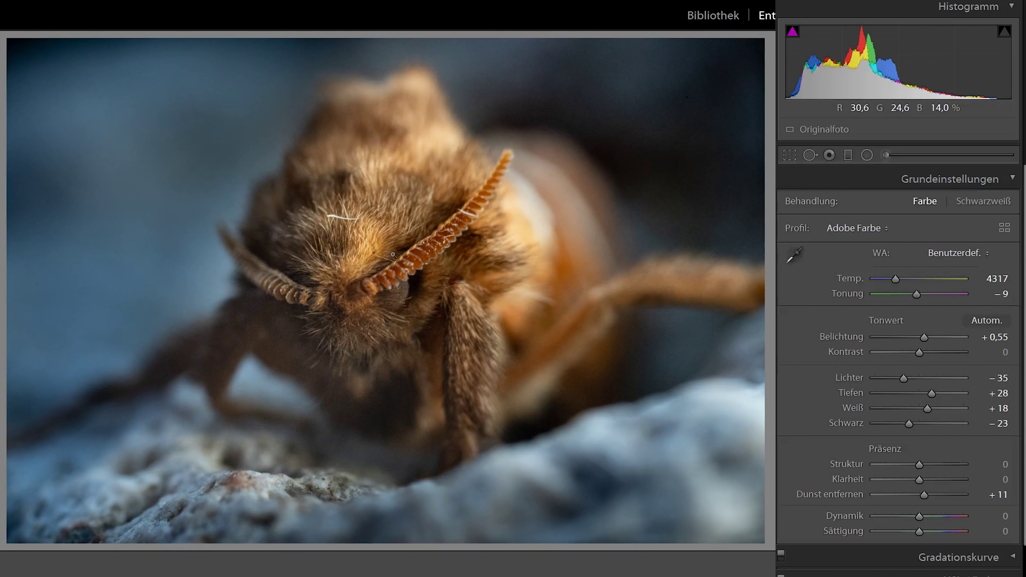
Heal the stray white hair in the head fur, choosing a better source patch.
left_click(383, 285)
left_click(369, 241)
left_click(338, 201)
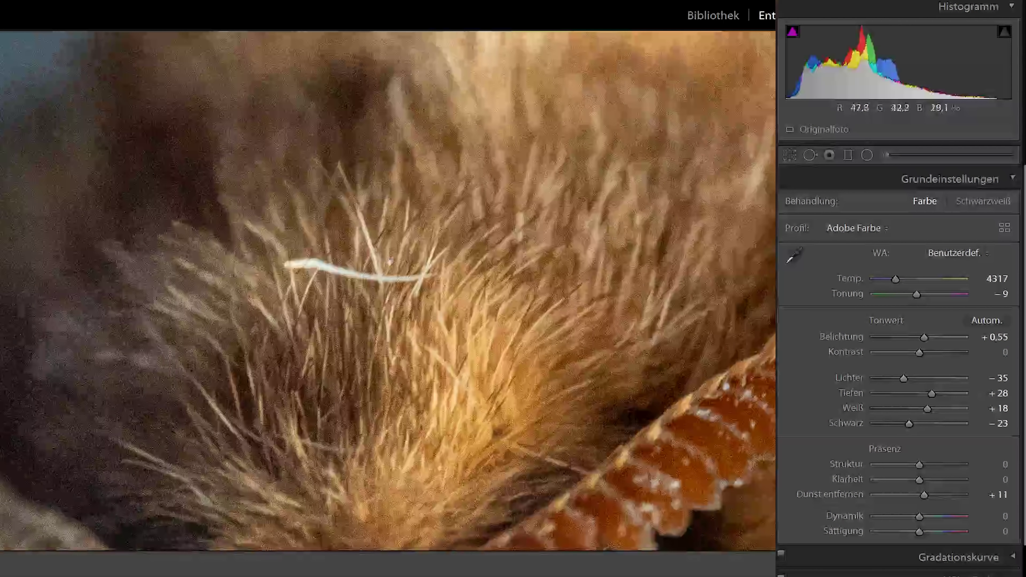
left_click(813, 159)
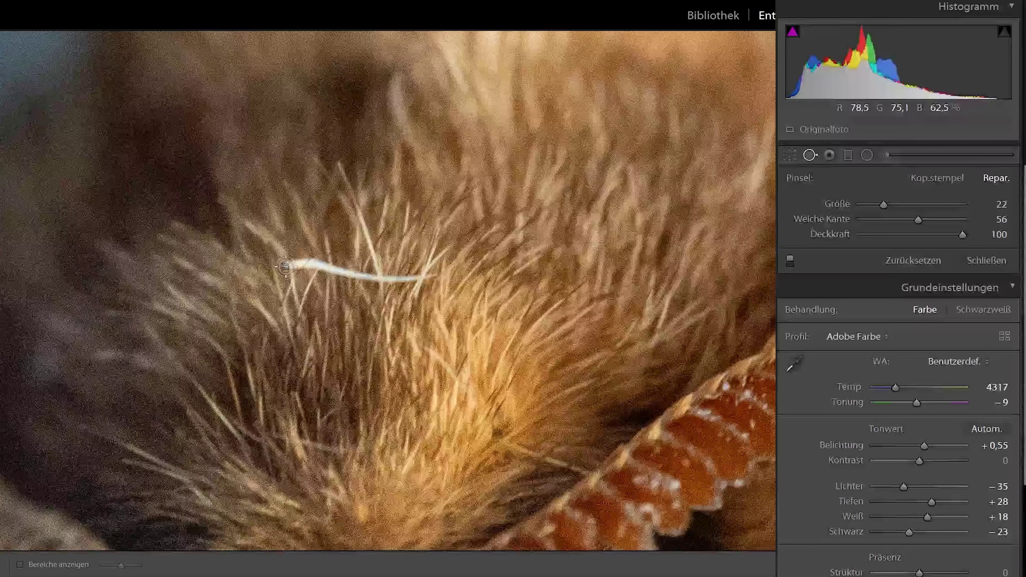
left_click_drag(289, 263, 429, 278)
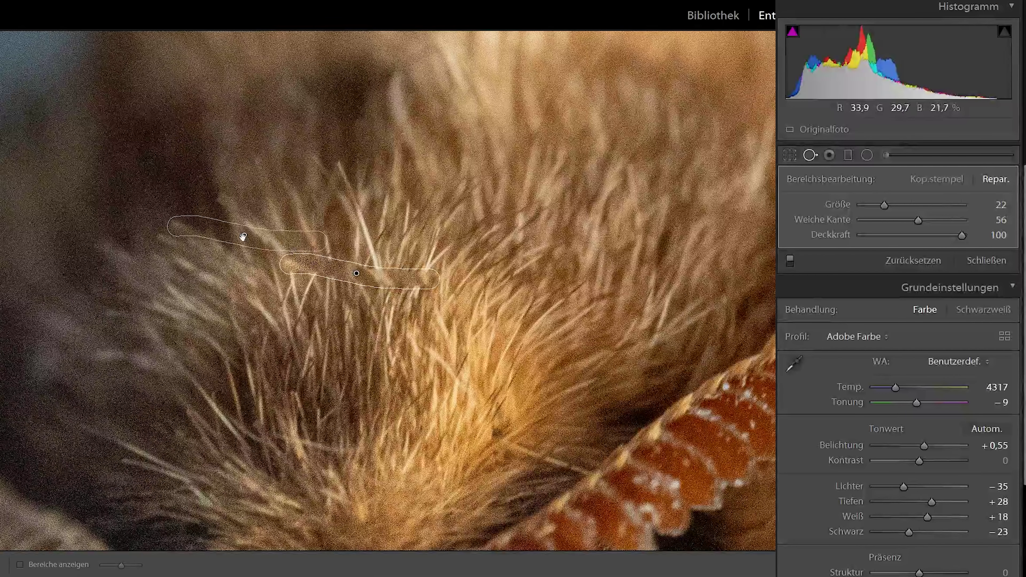
left_click_drag(242, 235, 354, 302)
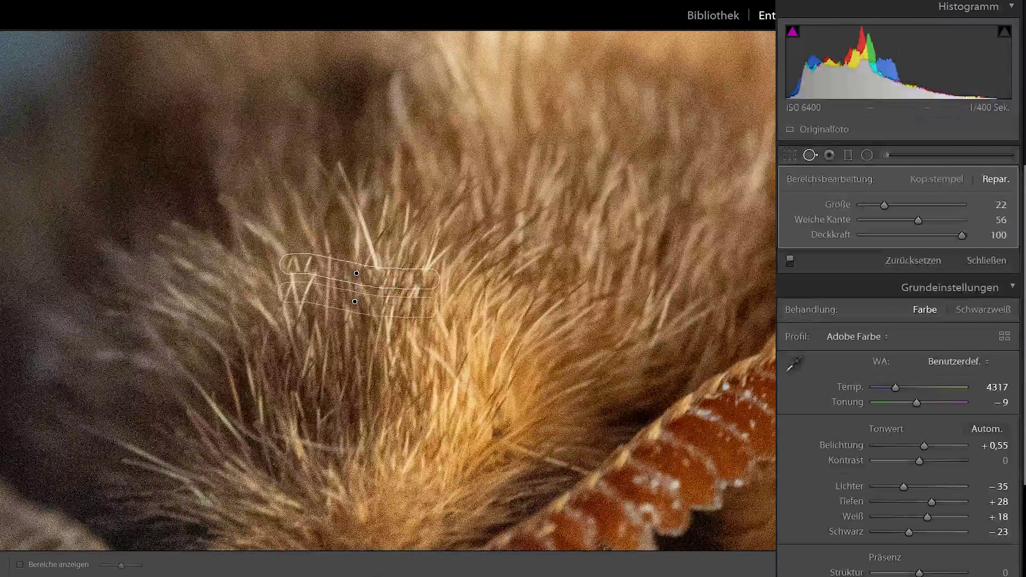
key("q")
Redo the white-hair heal, shifting its source slightly up and right.
left_click(427, 309)
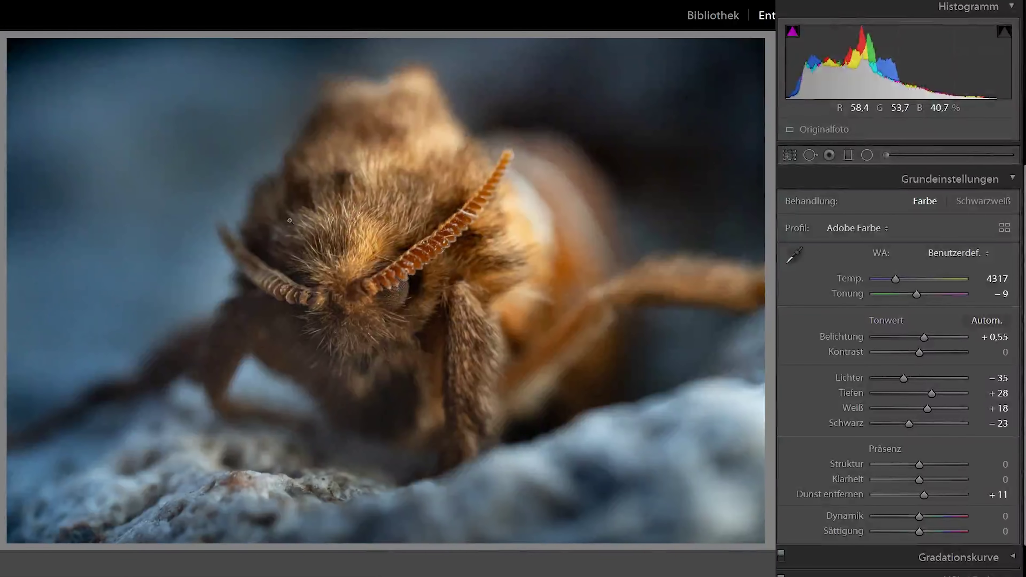
left_click(344, 213)
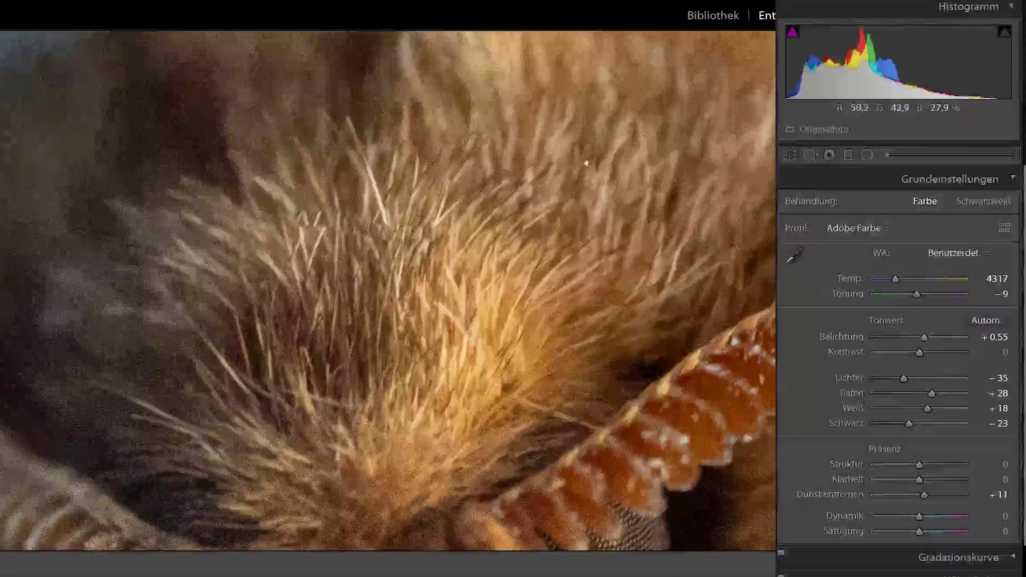
left_click(809, 154)
left_click_drag(299, 220, 438, 235)
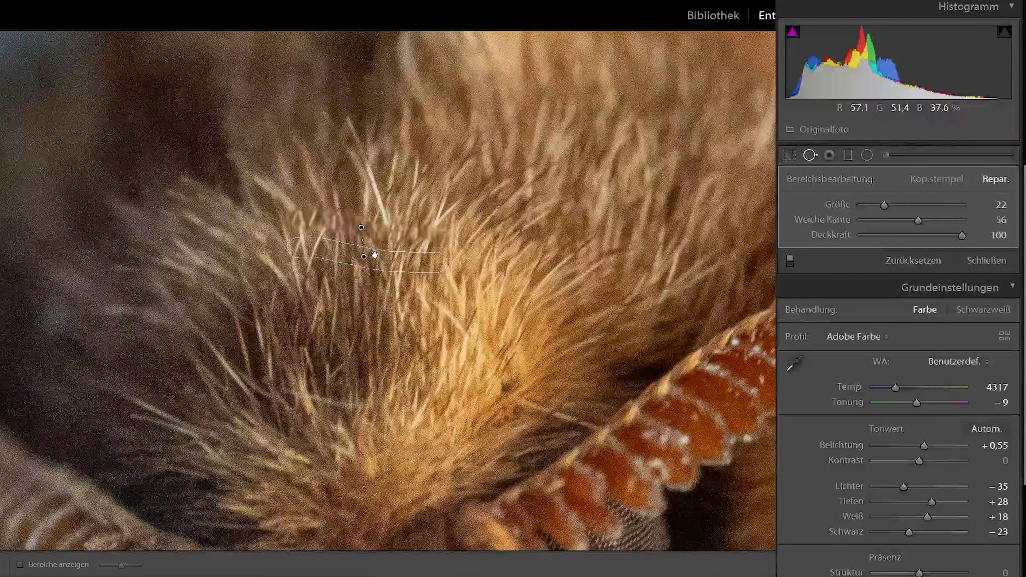
left_click_drag(370, 256, 374, 249)
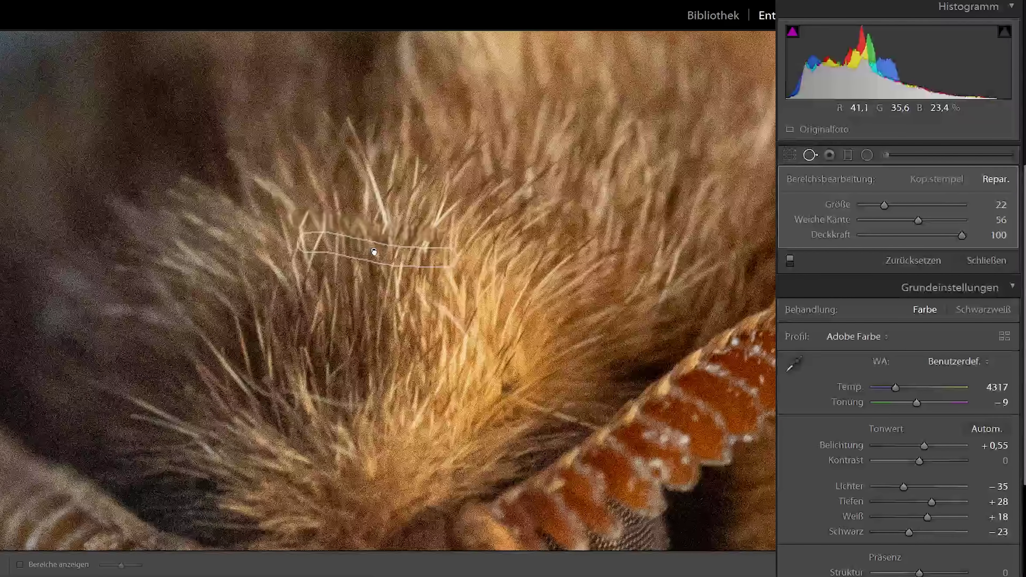
key("q")
Heal the white fibre across the antenna at 1:1, then zoom back out.
left_click(433, 333)
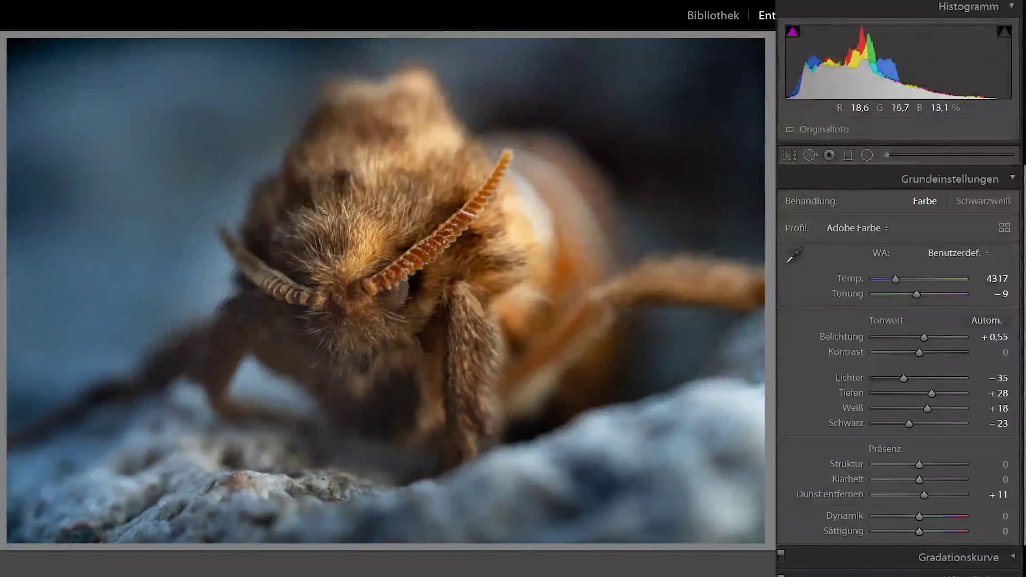
left_click(472, 206)
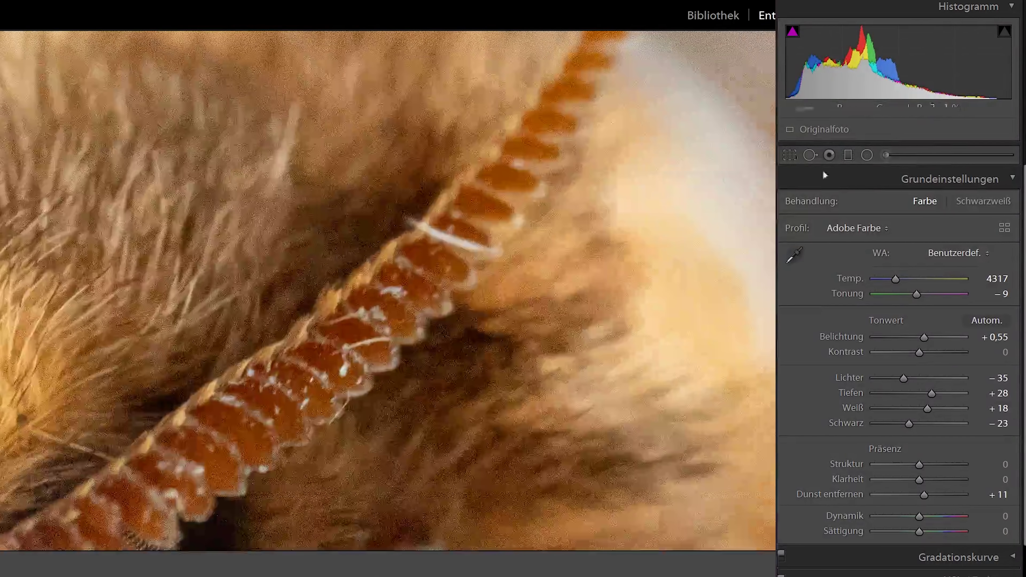
left_click(810, 155)
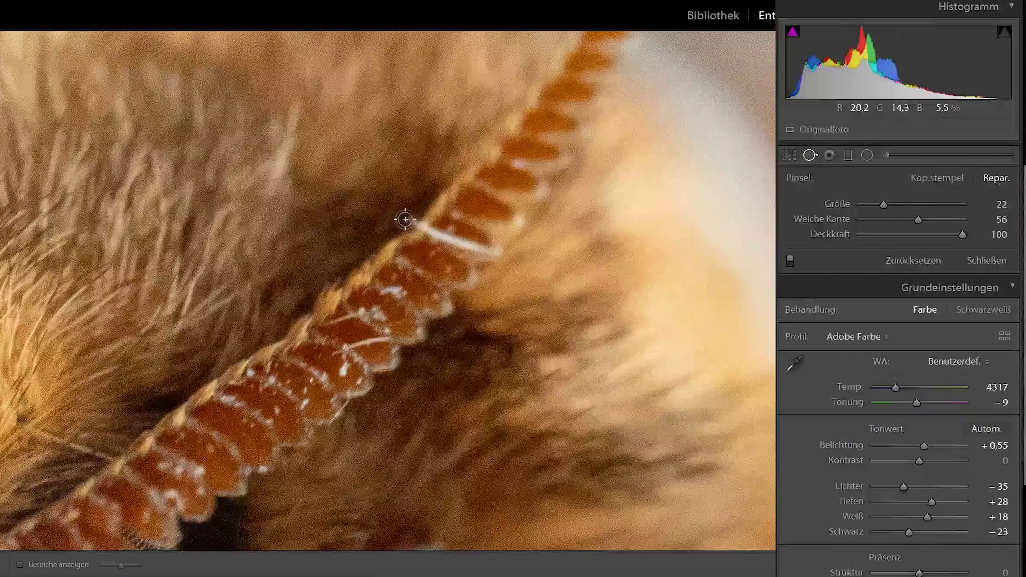
left_click_drag(401, 218, 486, 249)
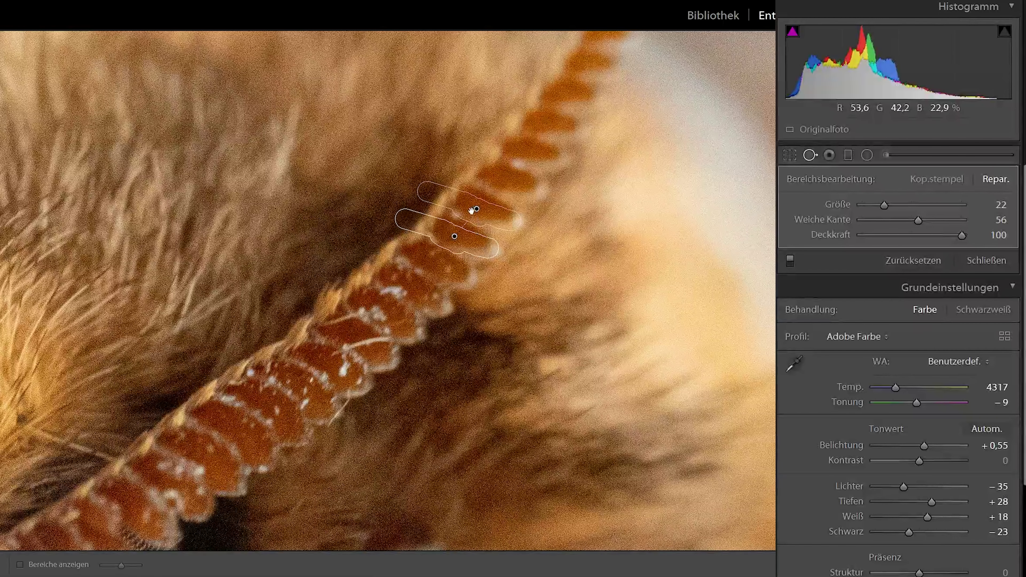
key("q")
key("ctrl+minus")
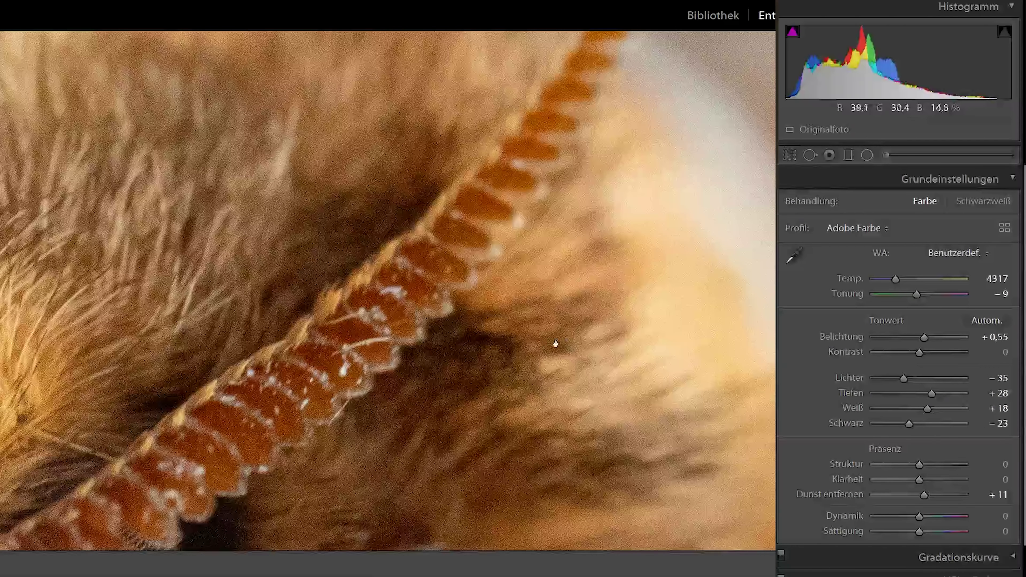
key("ctrl+minus")
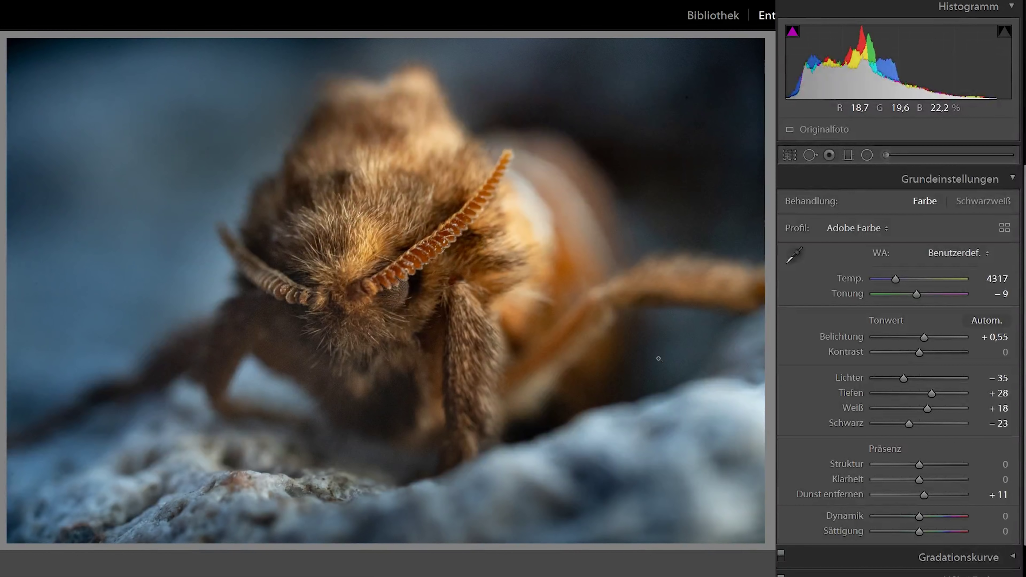
Set sharpening to amount 62, radius 2.0, detail 46 and masking 70.
scroll(900, 364, "down", 3)
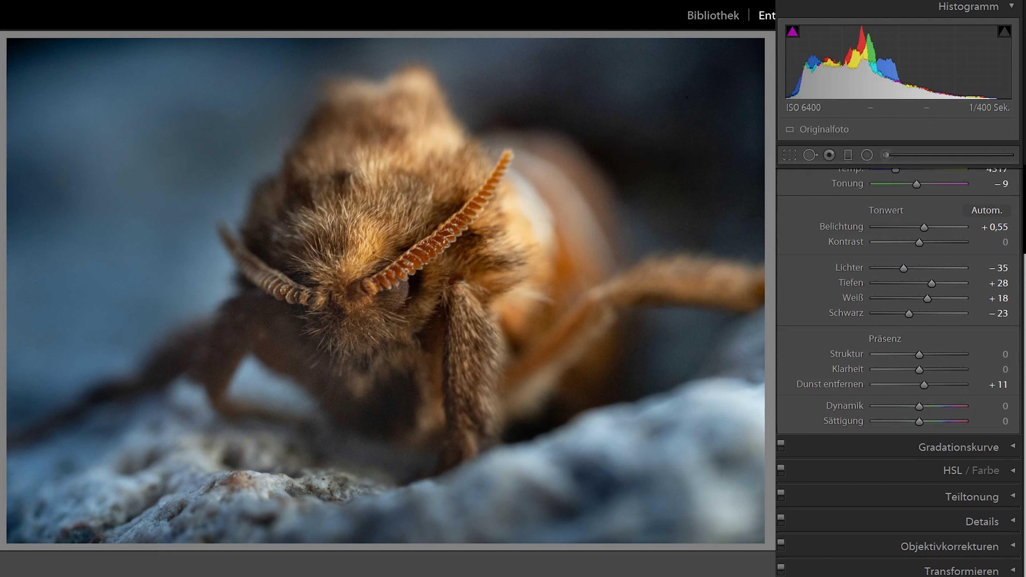
left_click(982, 521)
scroll(913, 488, "down", 5)
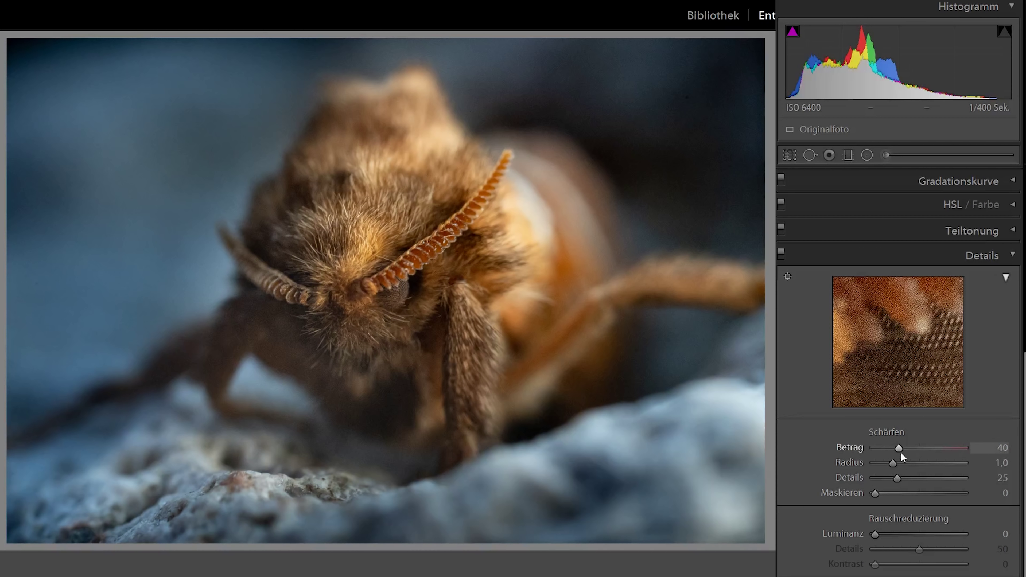
mouse_move(900, 449)
left_mouse_down()
mouse_move(913, 445)
mouse_move(928, 461)
left_mouse_up()
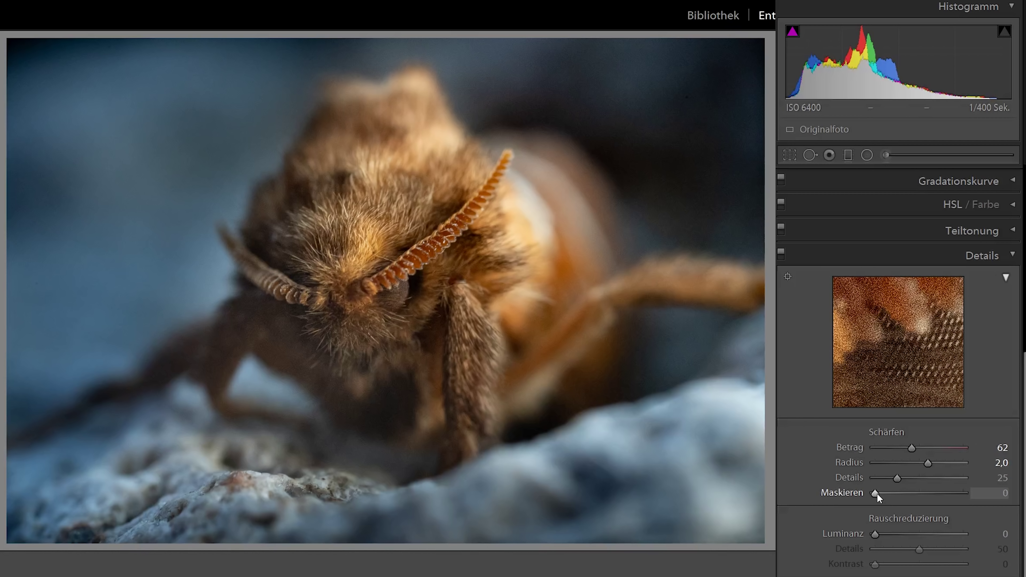
left_click_drag(897, 478, 939, 489)
left_click(939, 485, "alt")
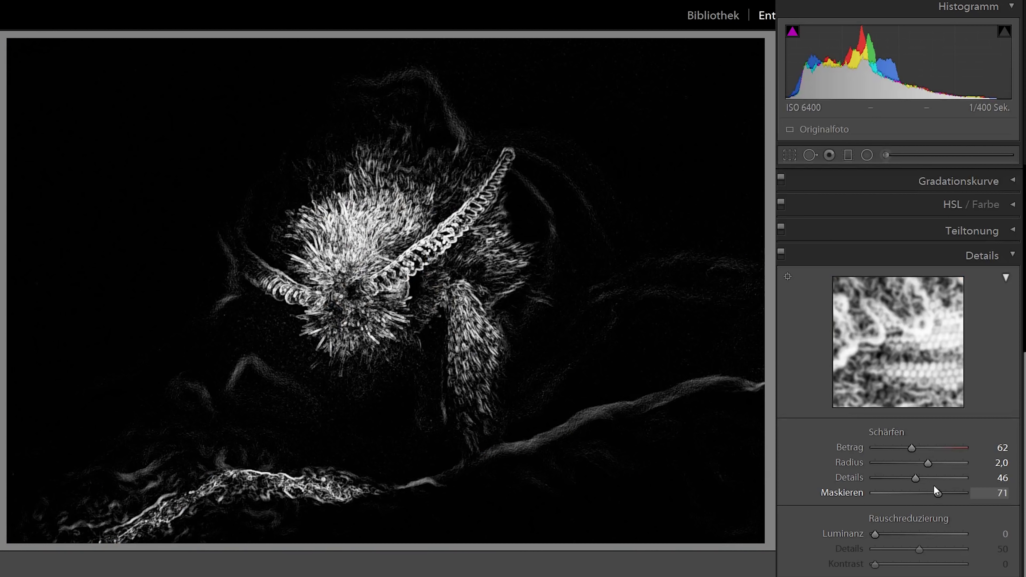
mouse_move(938, 486)
left_mouse_down()
mouse_move(905, 485)
mouse_move(938, 483)
left_mouse_up()
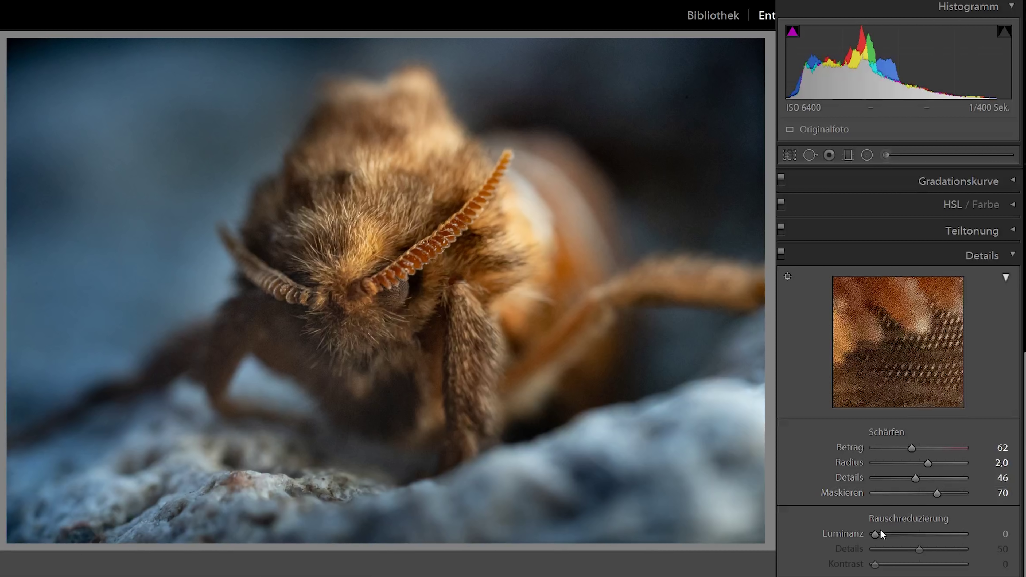
Add luminance noise reduction of 20.
left_click_drag(881, 531, 898, 528)
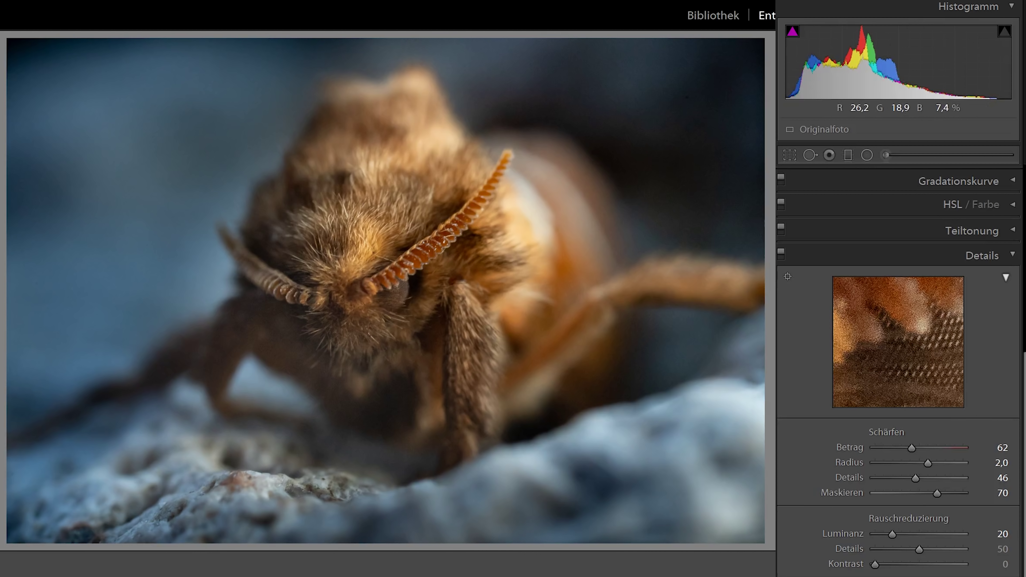
left_click(986, 257)
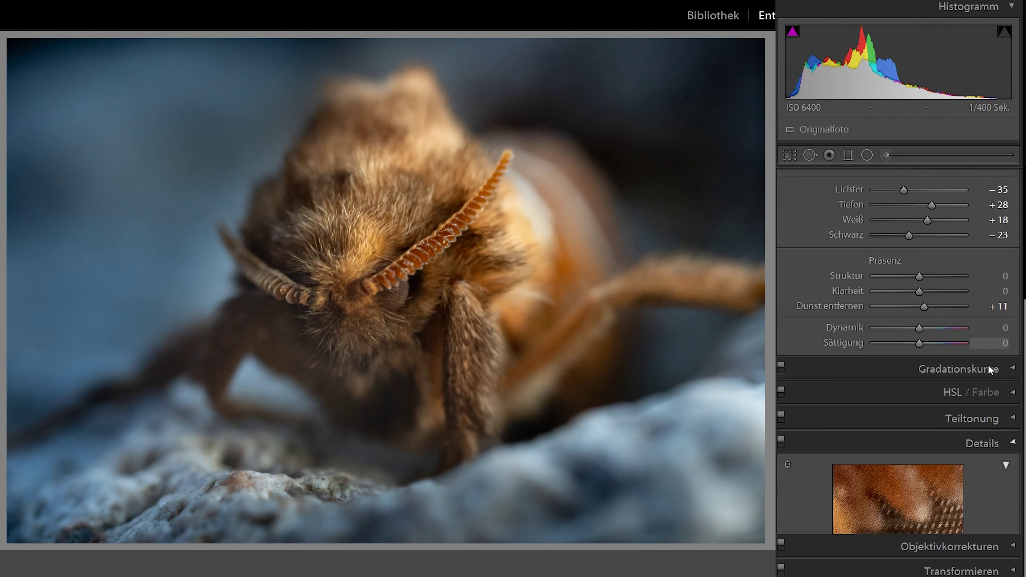
left_click(1006, 570)
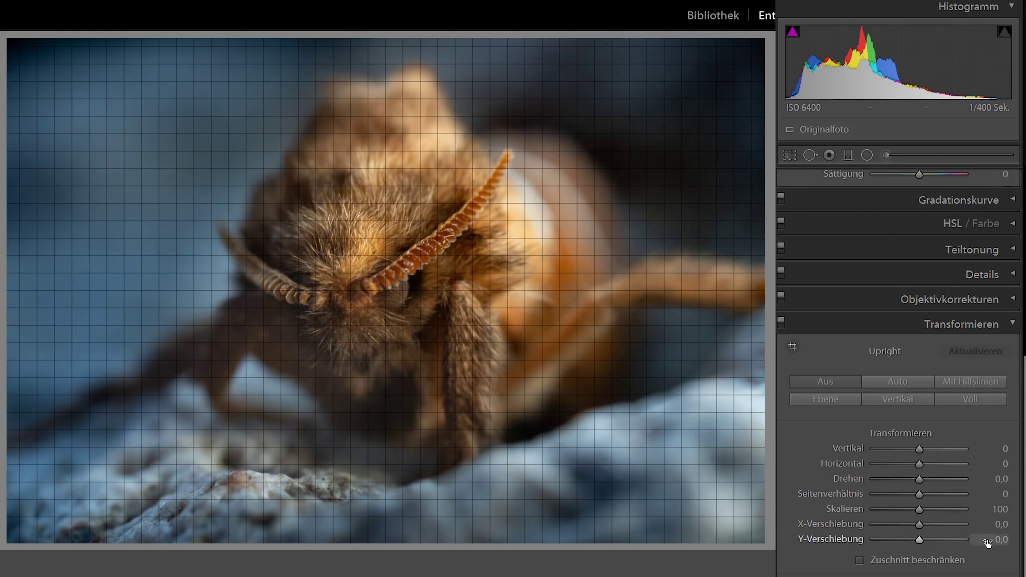
Apply a −10 post-crop vignette, compare before/after, and return to the Library grid.
left_click(992, 324)
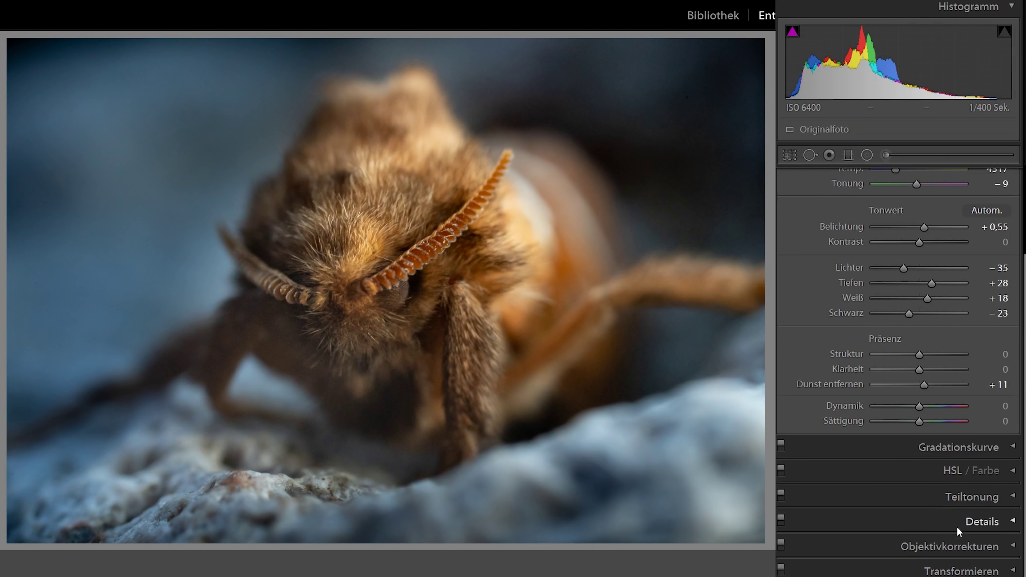
left_click(985, 574)
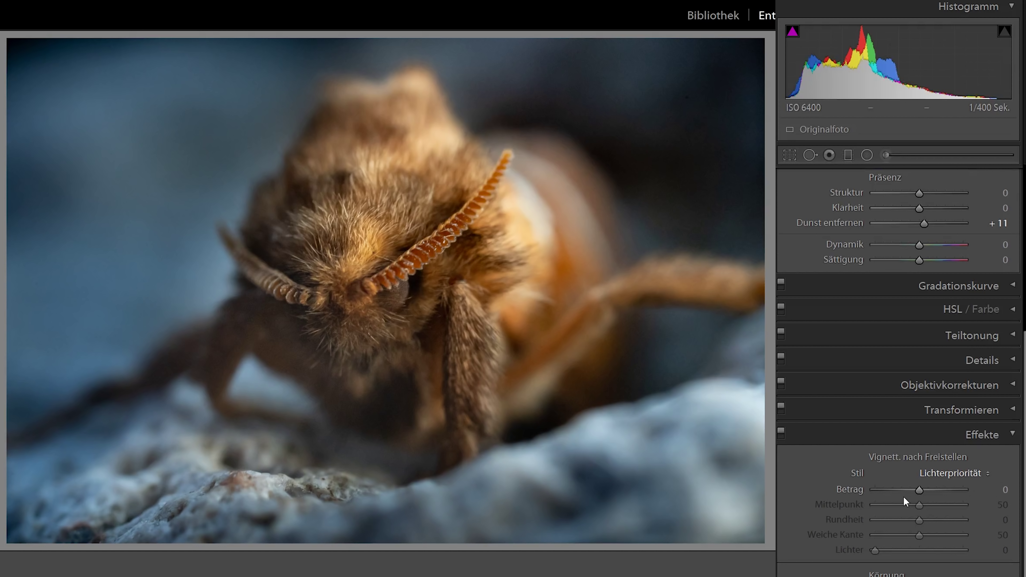
left_click_drag(921, 489, 917, 486)
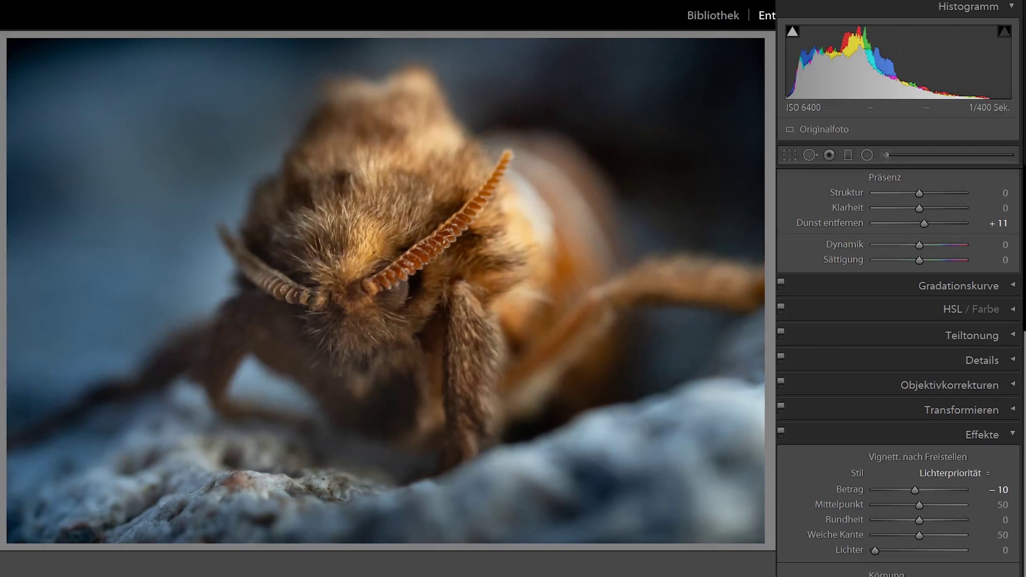
key("backslash")
key("backslash")
left_click(701, 18)
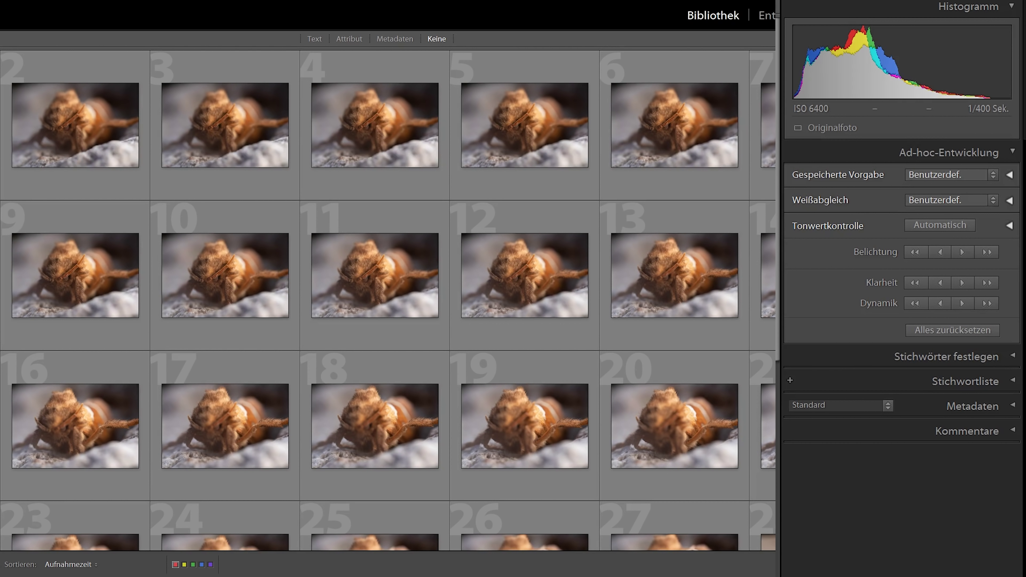
Sync all settings to the 27 shots except spot removal, texture and sharpening.
scroll(360, 336, "down", 2)
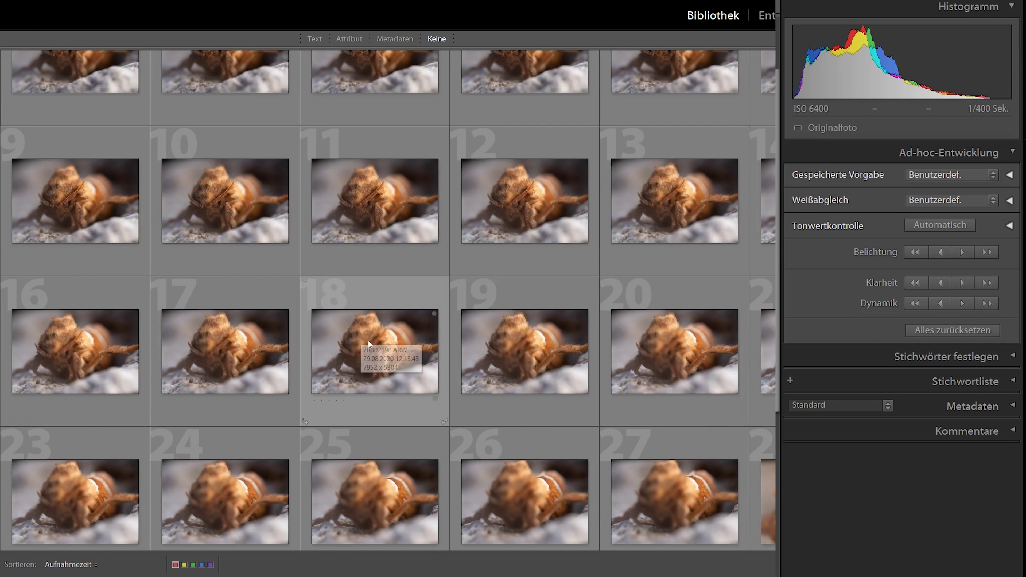
key("ctrl+a")
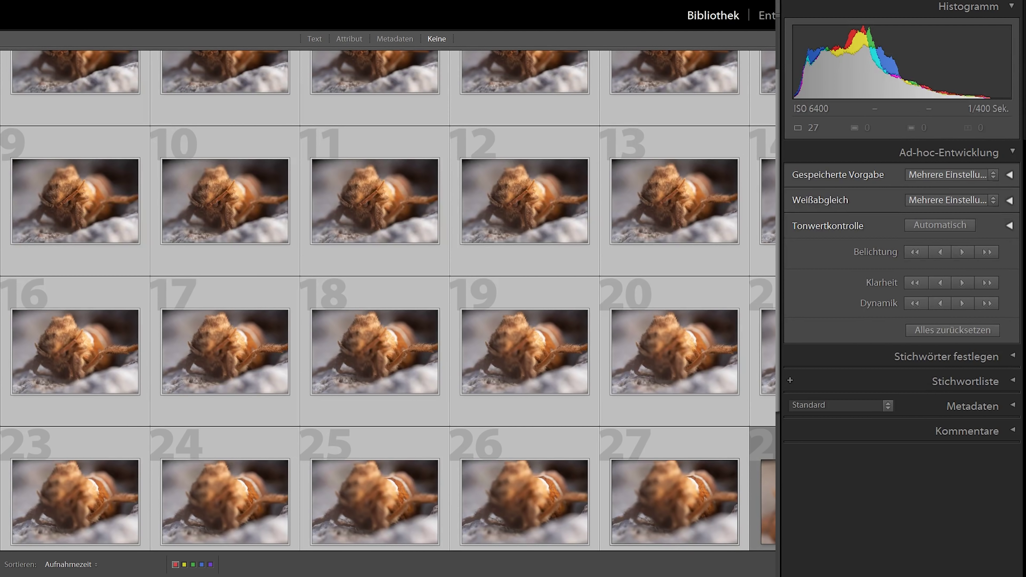
key("ctrl+shift+s")
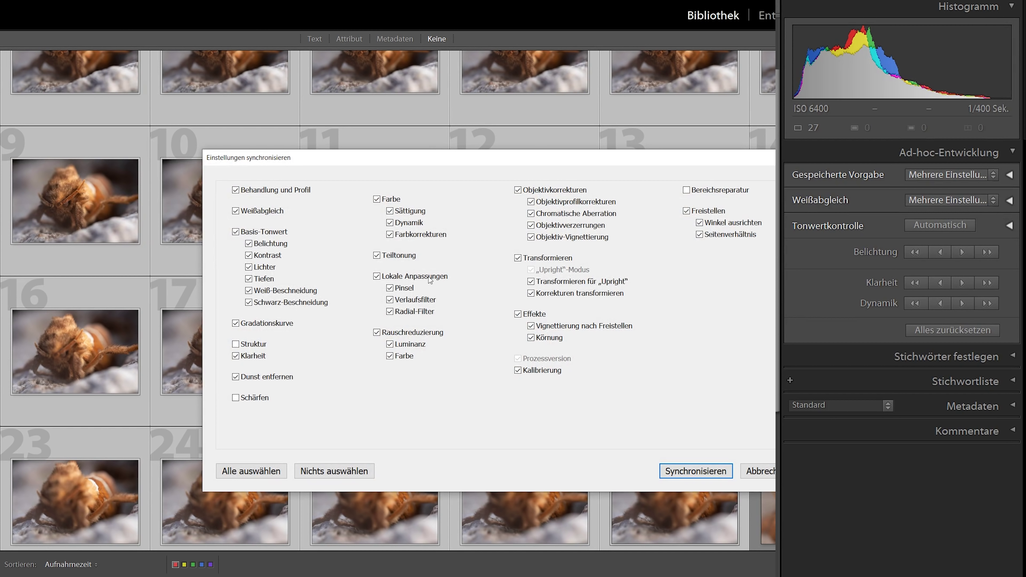
left_click(257, 477)
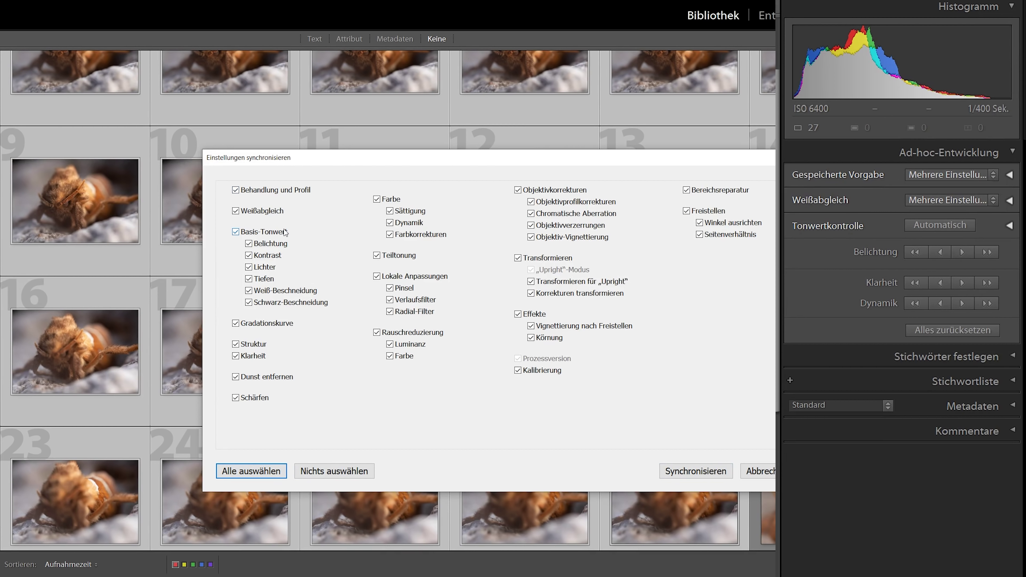
left_click(686, 190)
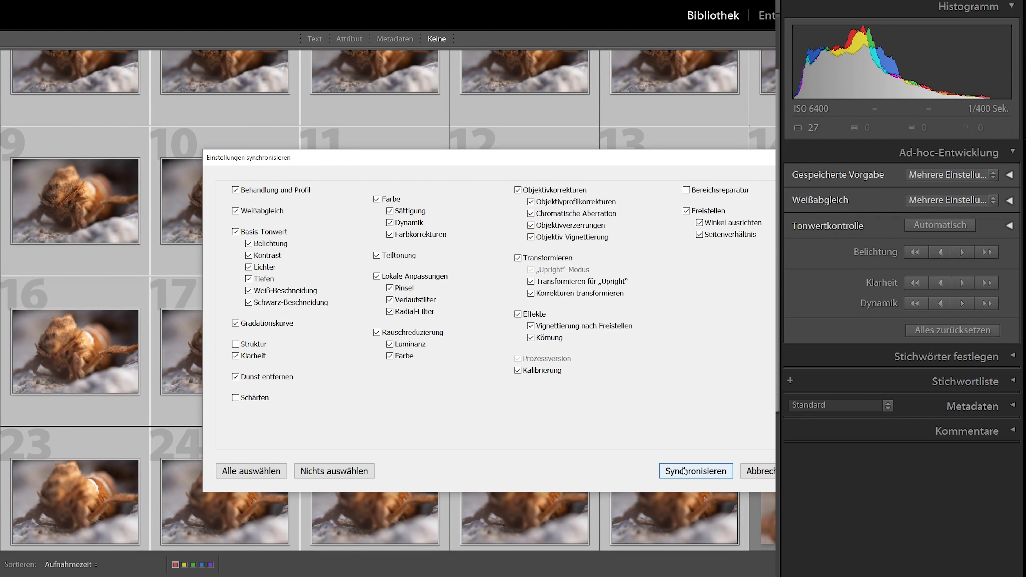
left_click(683, 470)
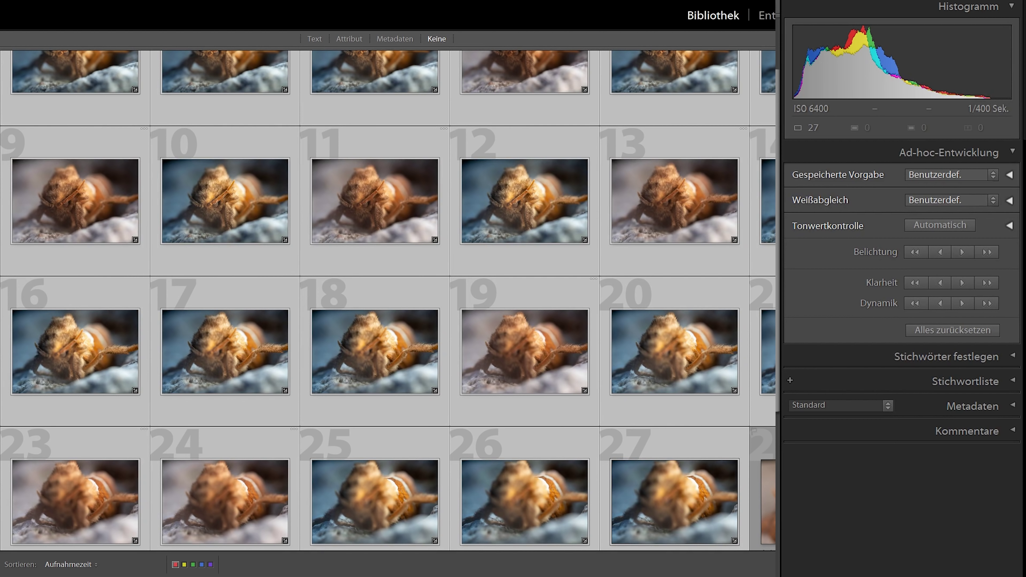
scroll(56, 160, "up", 2)
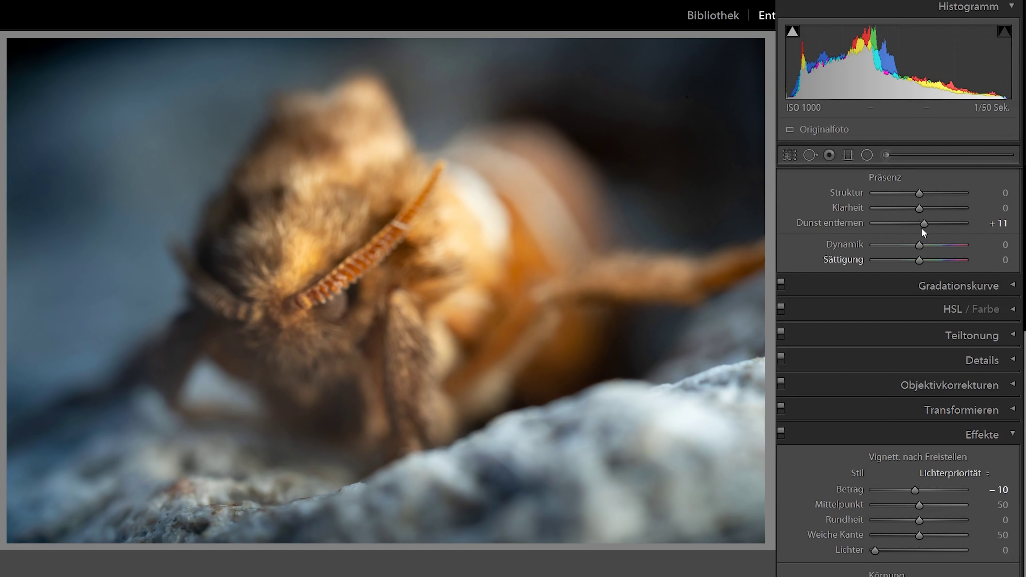
Cover the pale body patch with a rotated radial mask: highlights −84, whites −7.
left_click(866, 155)
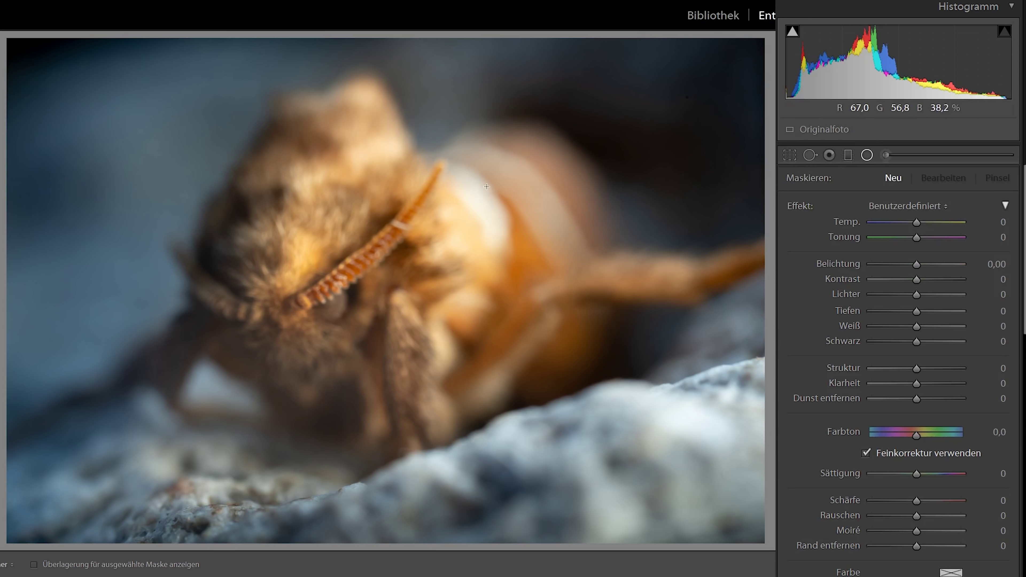
left_click_drag(473, 180, 543, 277)
left_click_drag(553, 178, 533, 125)
left_click_drag(467, 177, 490, 206)
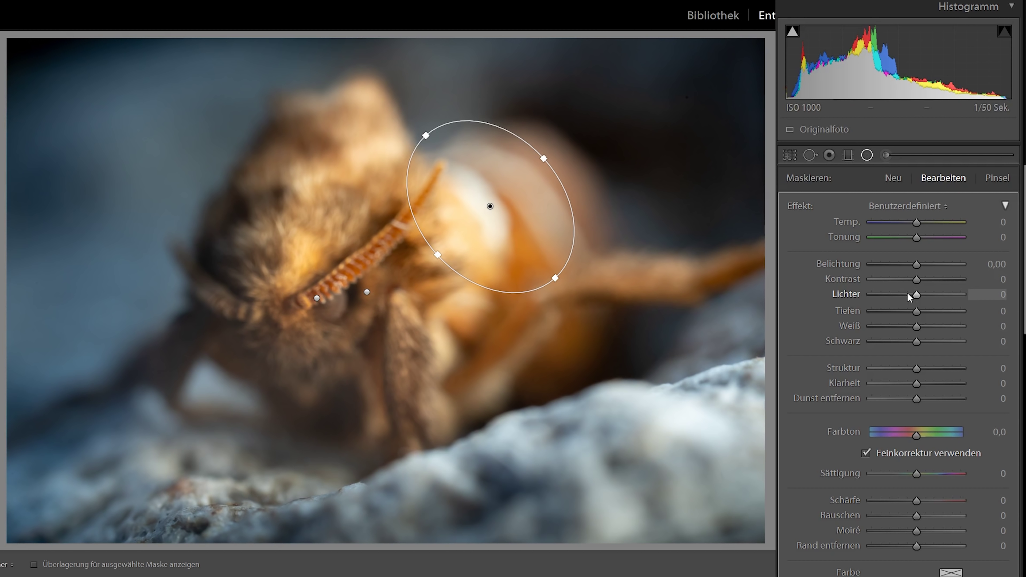
left_click_drag(916, 295, 887, 294)
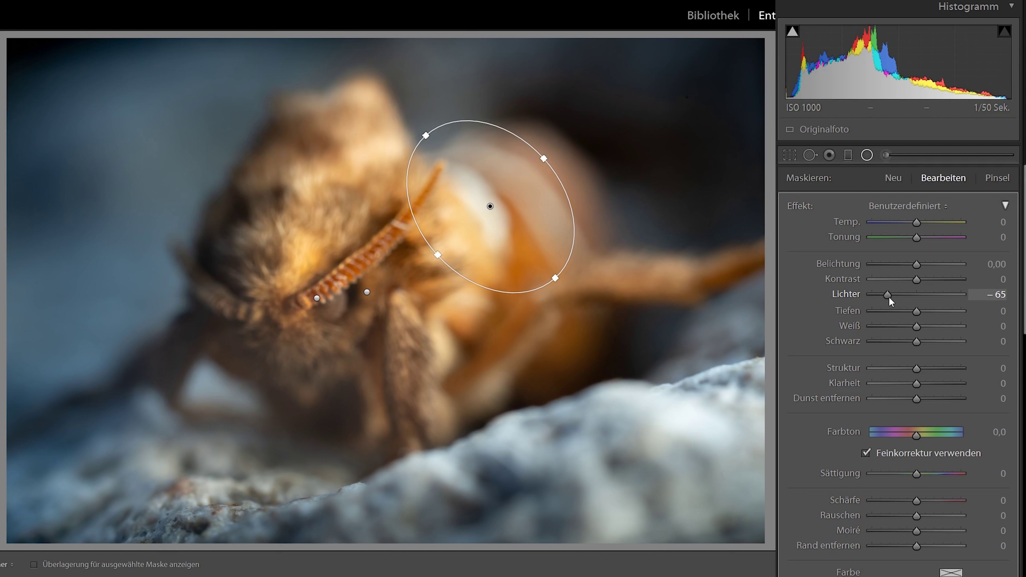
left_click_drag(891, 301, 882, 301)
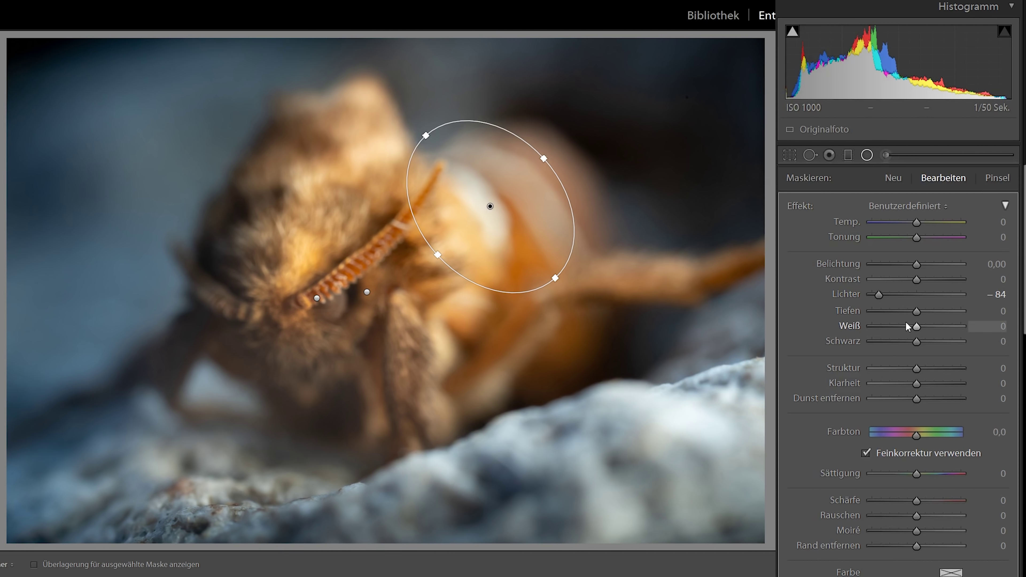
left_click_drag(915, 327, 909, 329)
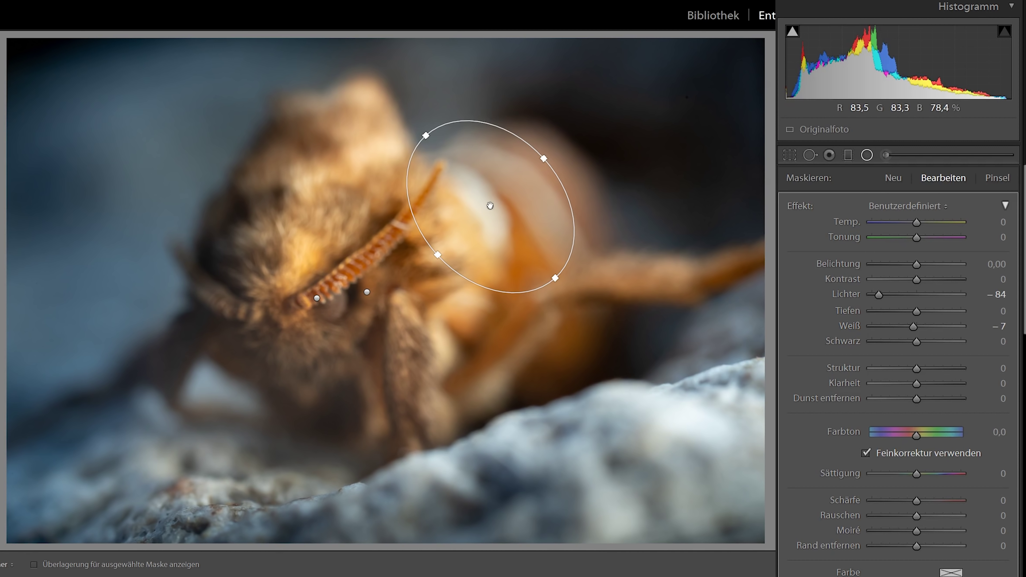
key("shift+m")
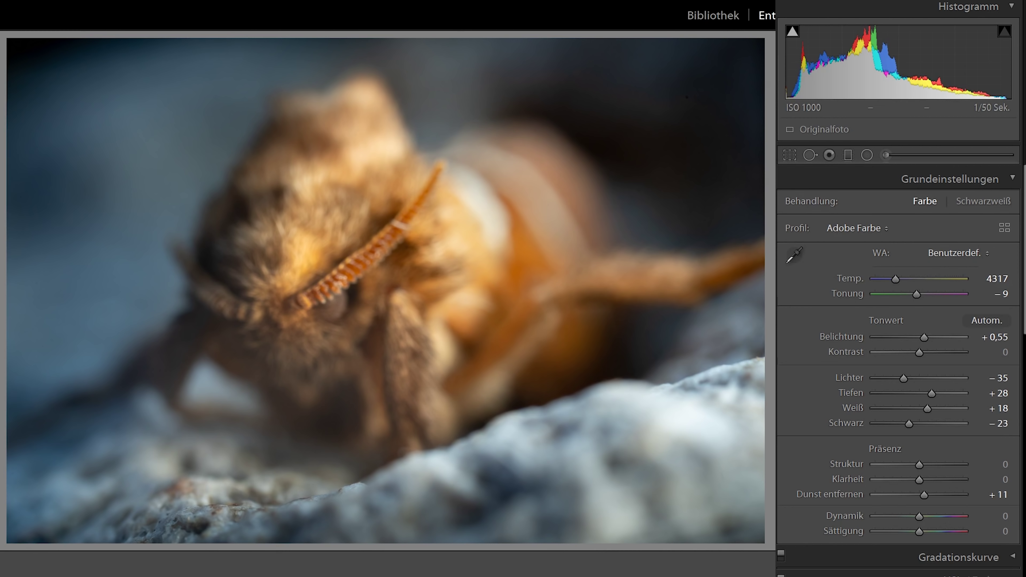
left_click(726, 17)
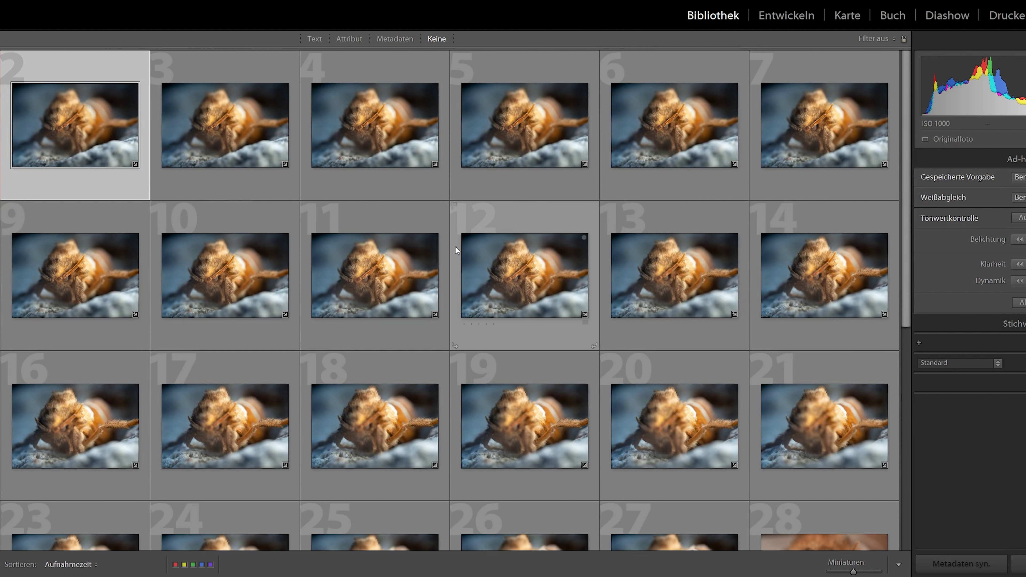
Sync settings across all 26 frames and open them in Photoshop as layers.
scroll(455, 246, "down", 1)
scroll(455, 246, "down", 1)
key("ctrl+a")
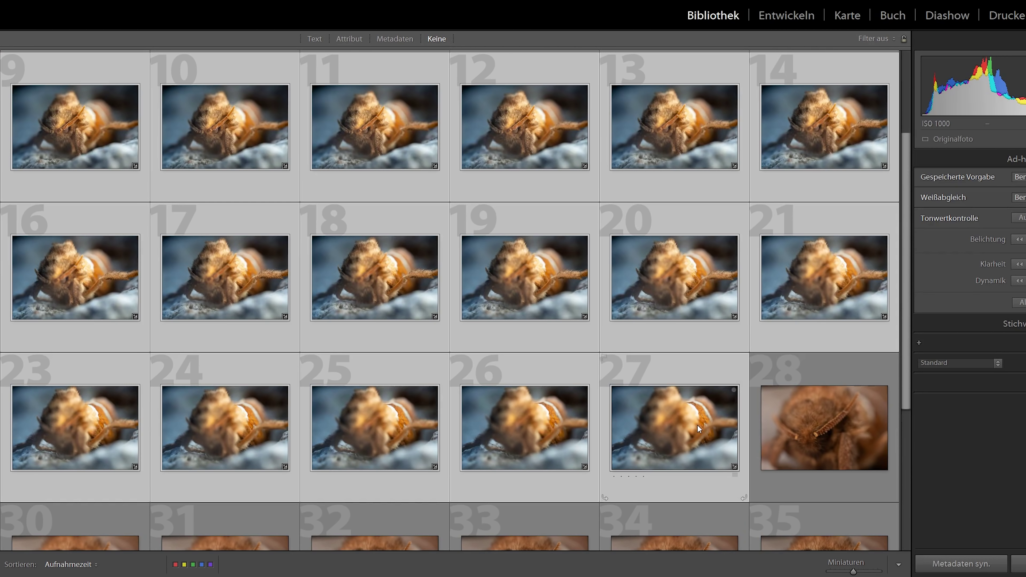
scroll(590, 363, "up", 1)
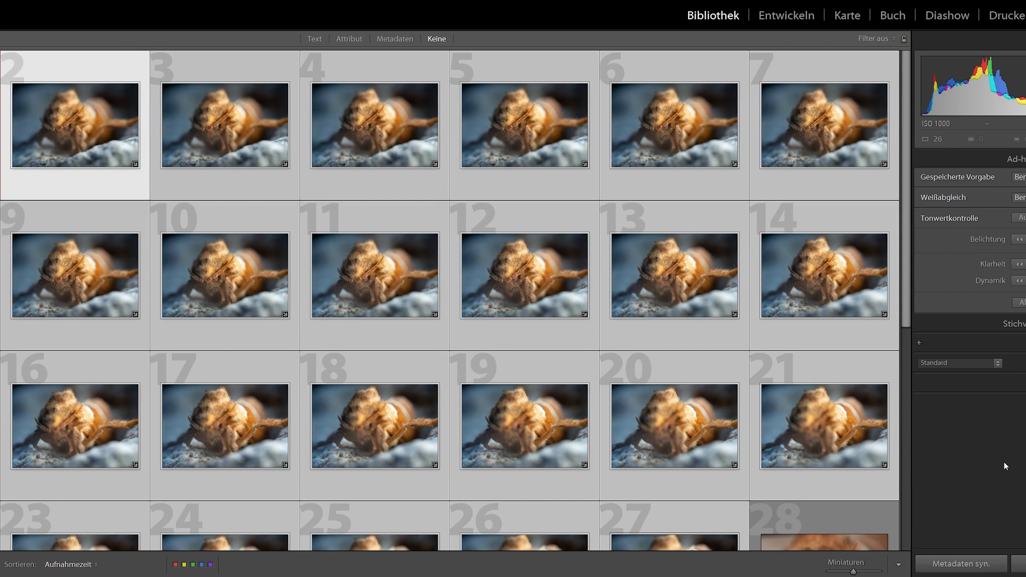
left_click(1018, 564)
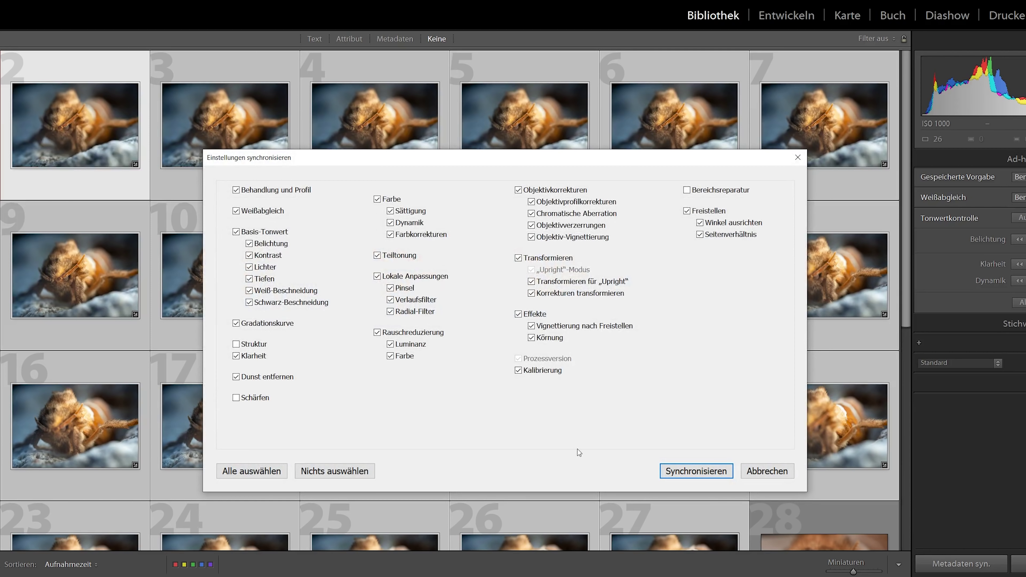
left_click(693, 472)
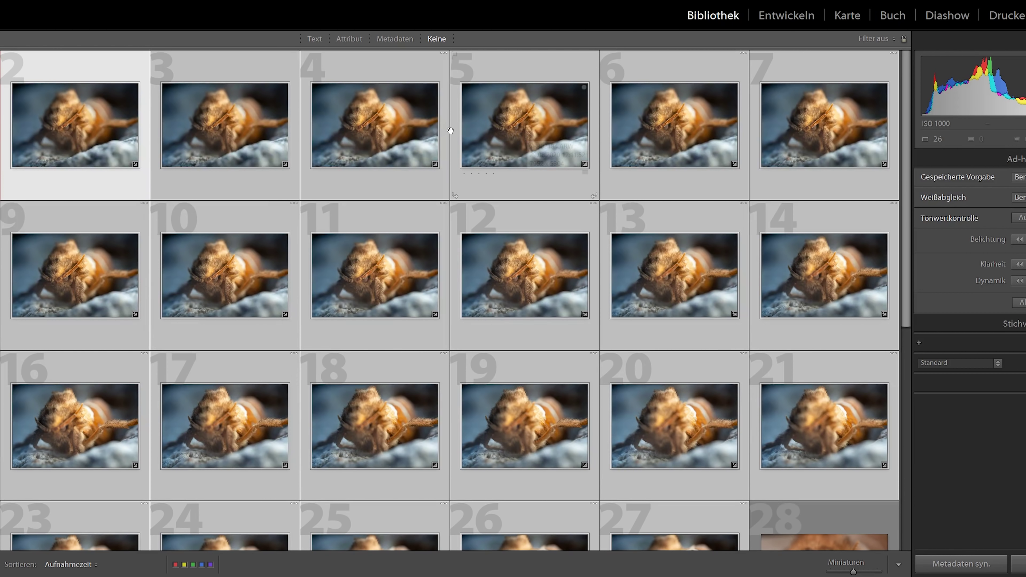
right_click(87, 140)
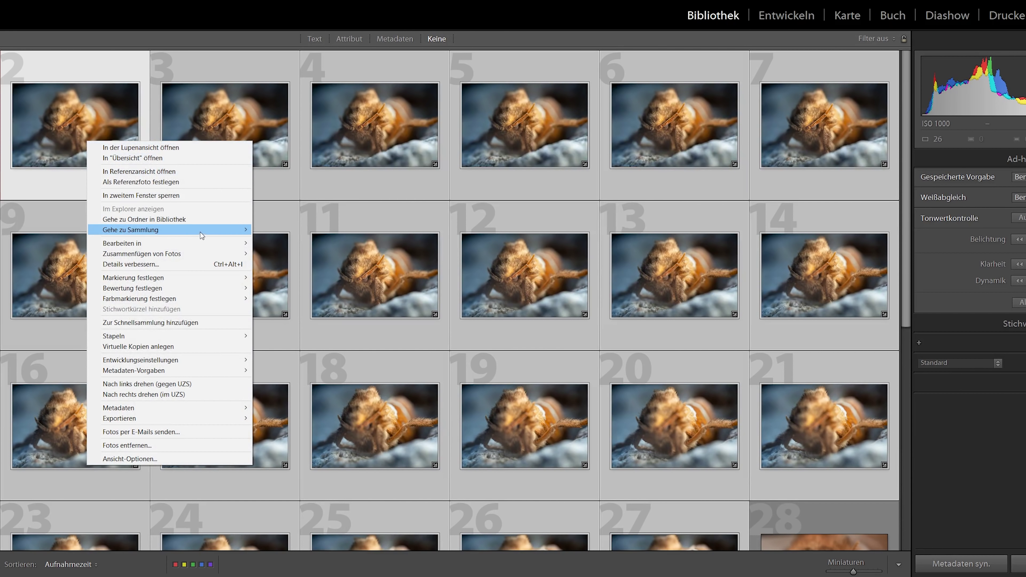
mouse_move(169, 243)
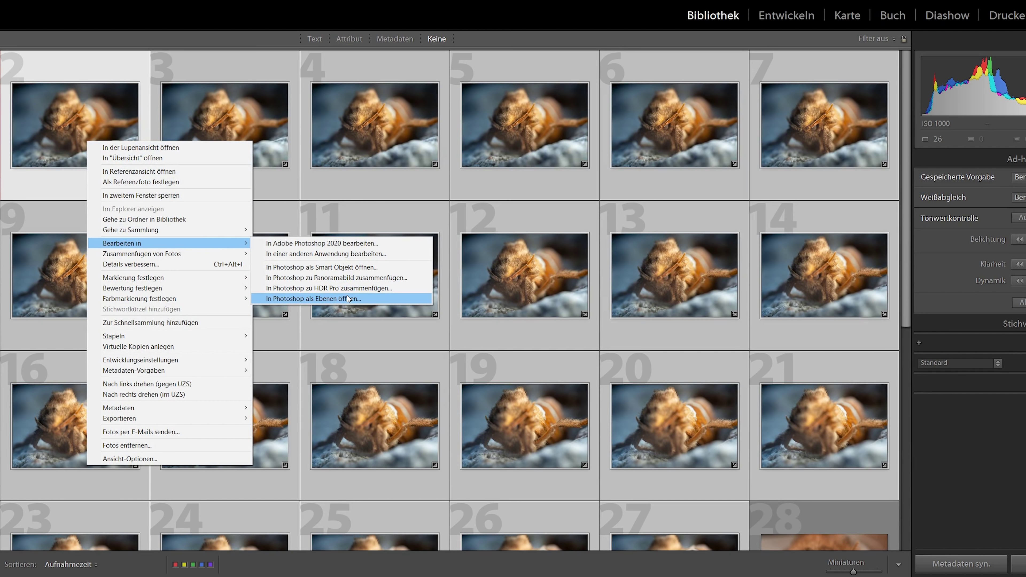
left_click(347, 298)
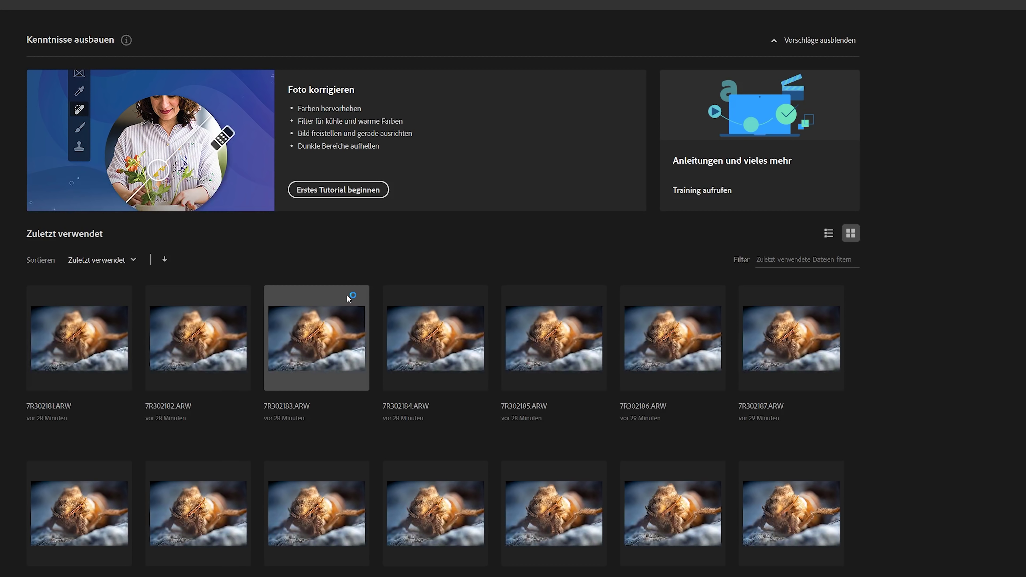
Select all layers 7R302181 to 7R302207 once the stack loads.
left_click(347, 296)
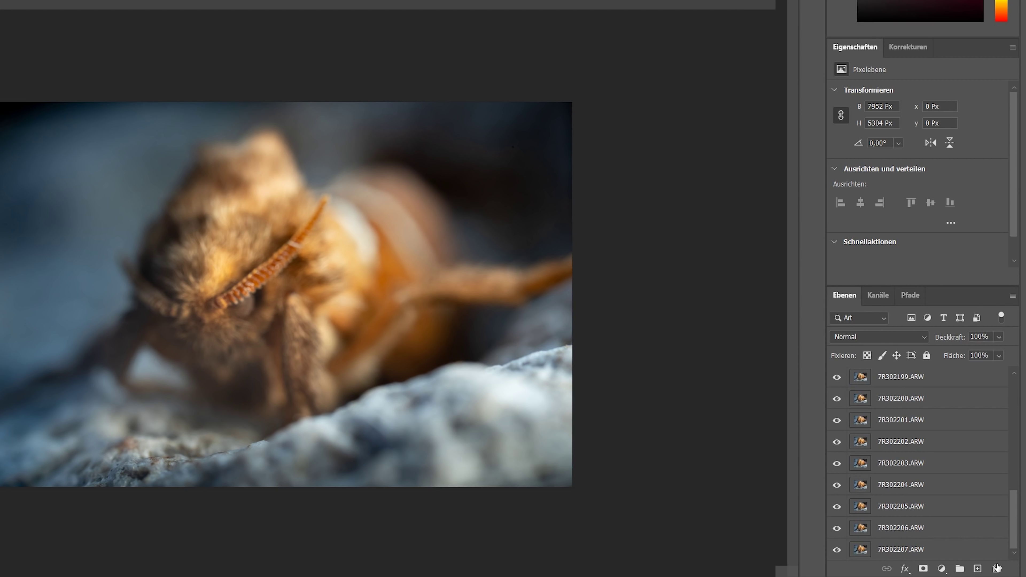
left_click(941, 551, "shift")
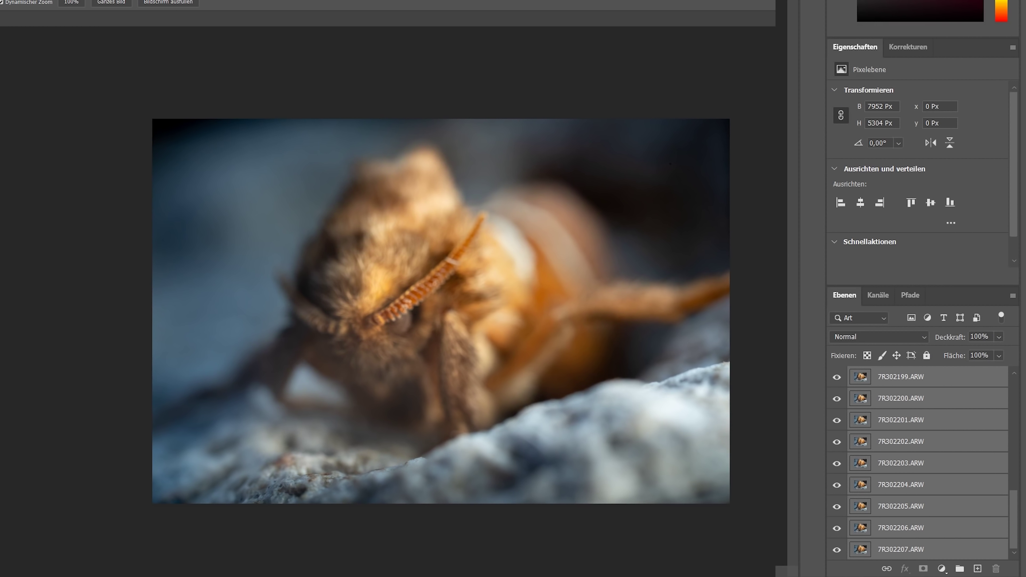
left_click(51, 8)
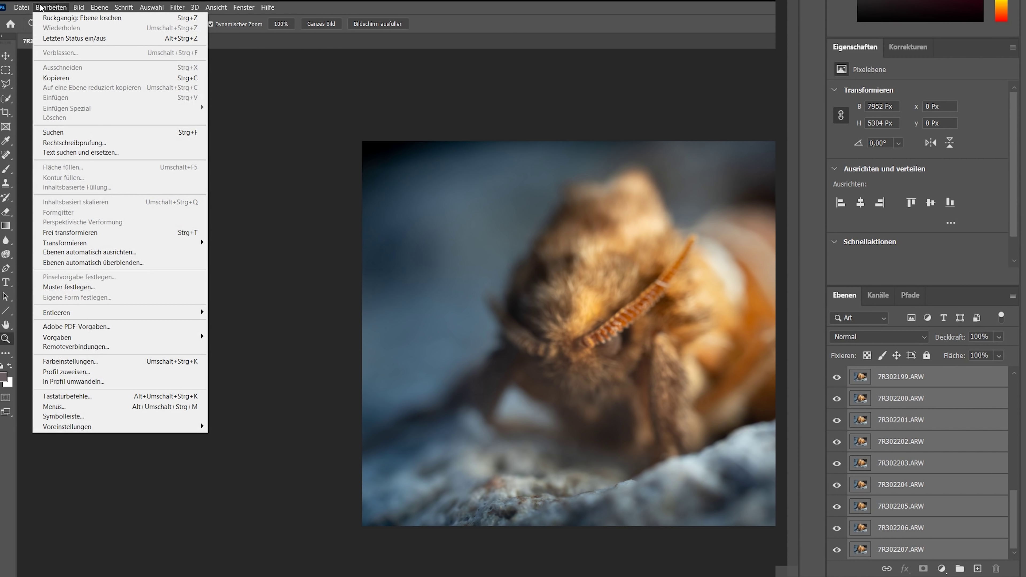
Auto-align all the moth stack's layers using Auto projection.
left_click(153, 252)
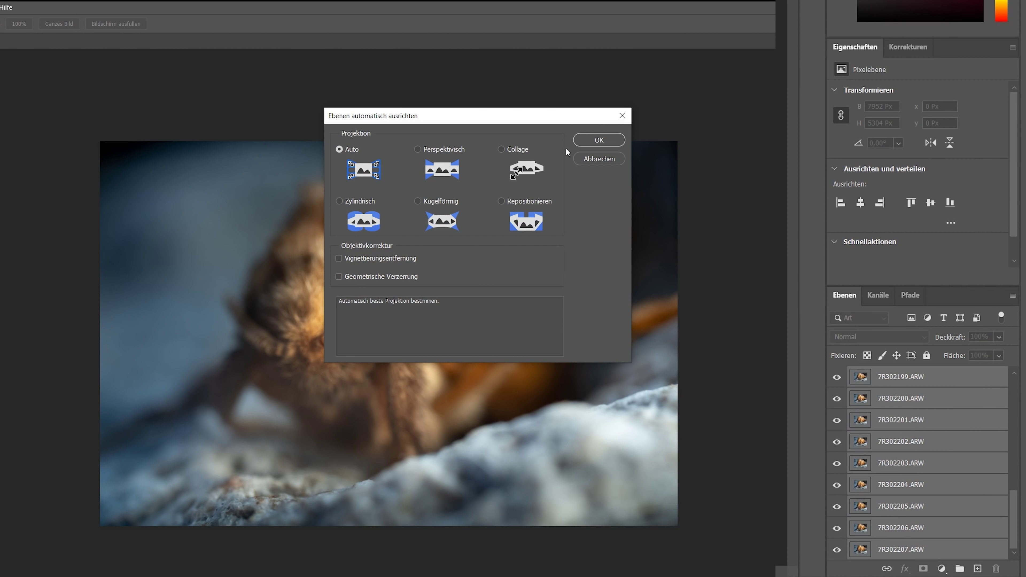
left_click(598, 139)
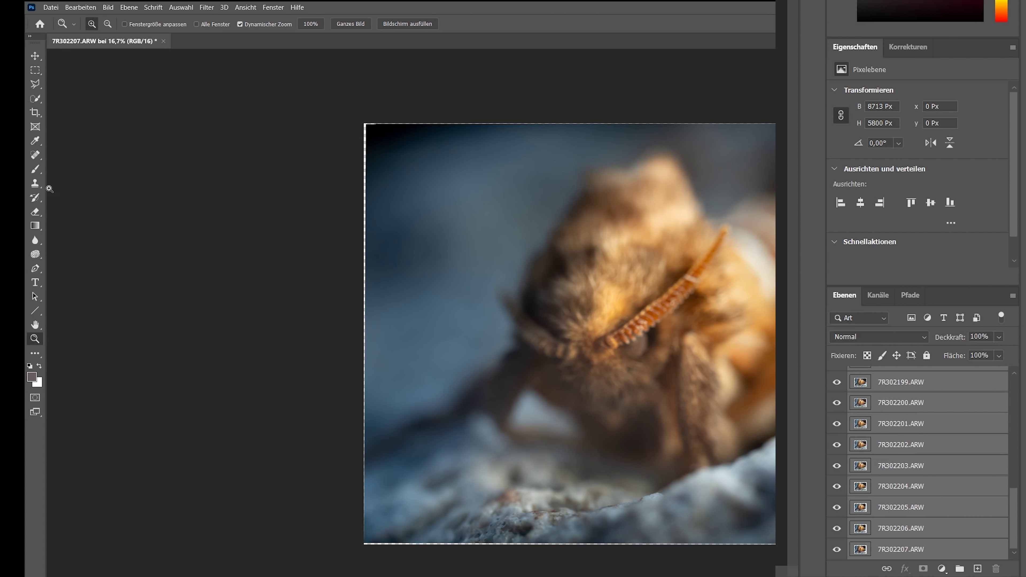
key("c")
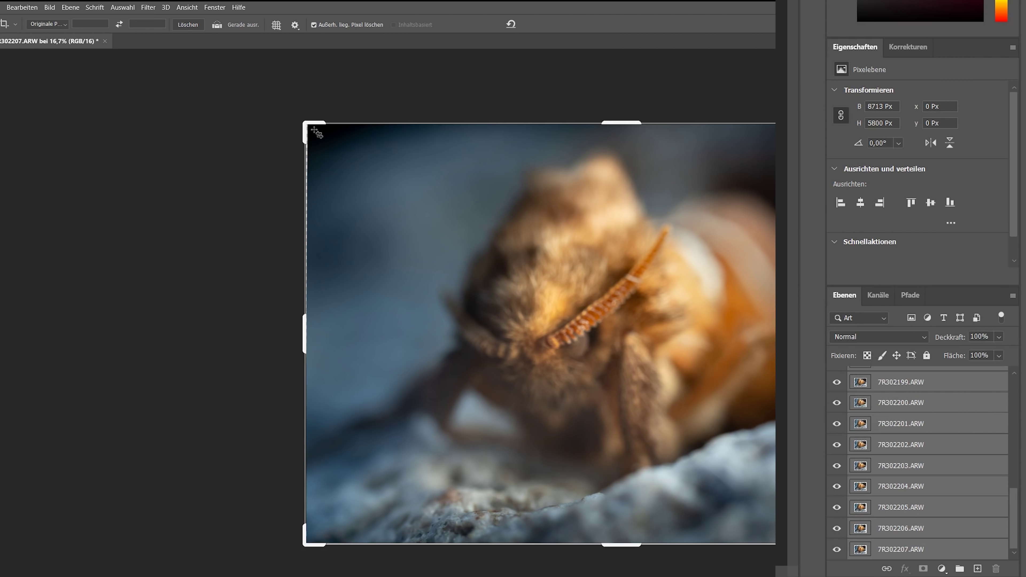
Crop away the uneven alignment borders, leaving an 8583 × 5714 px canvas.
left_click_drag(317, 133, 283, 125)
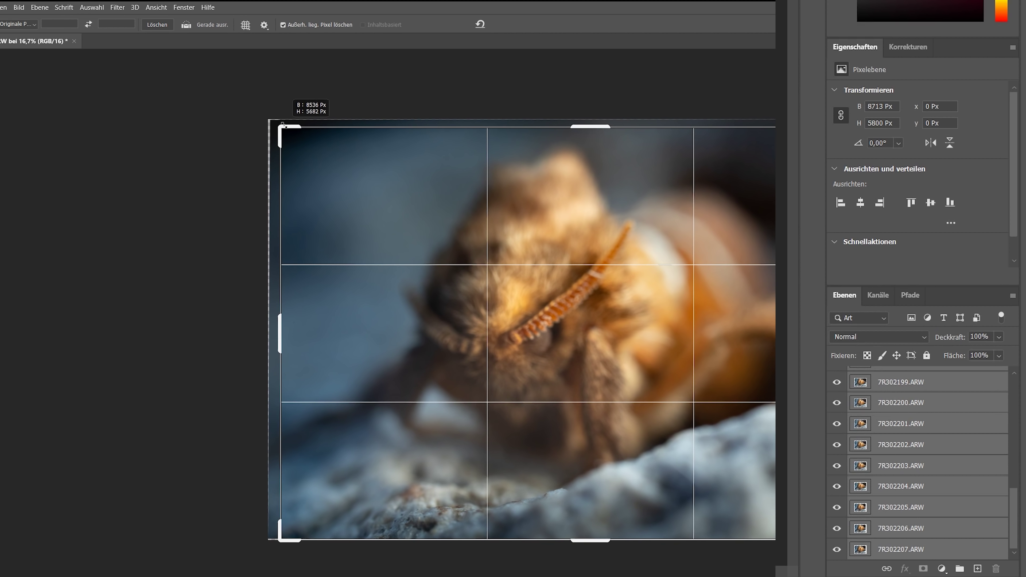
left_click_drag(330, 155, 335, 154)
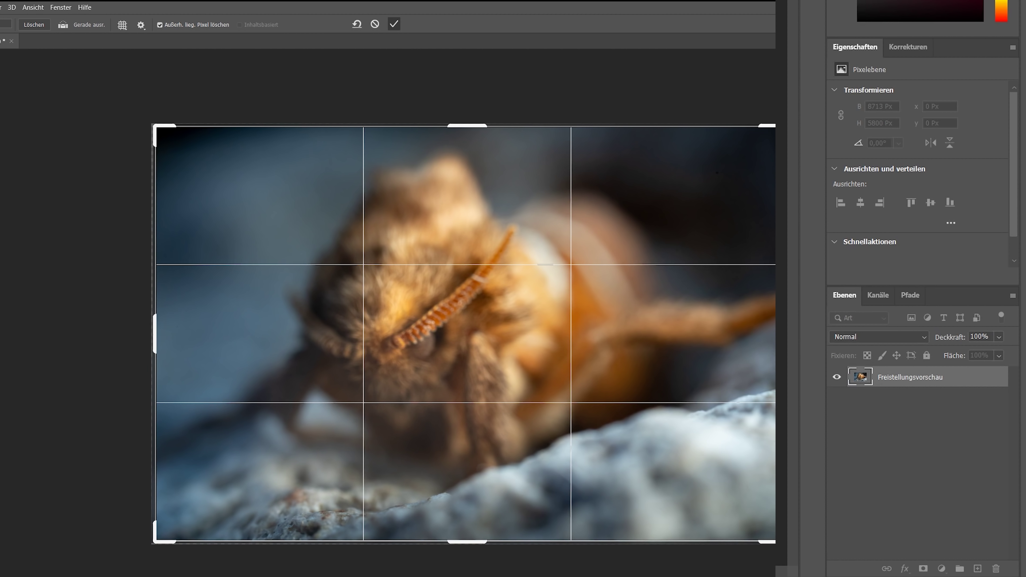
key("Return")
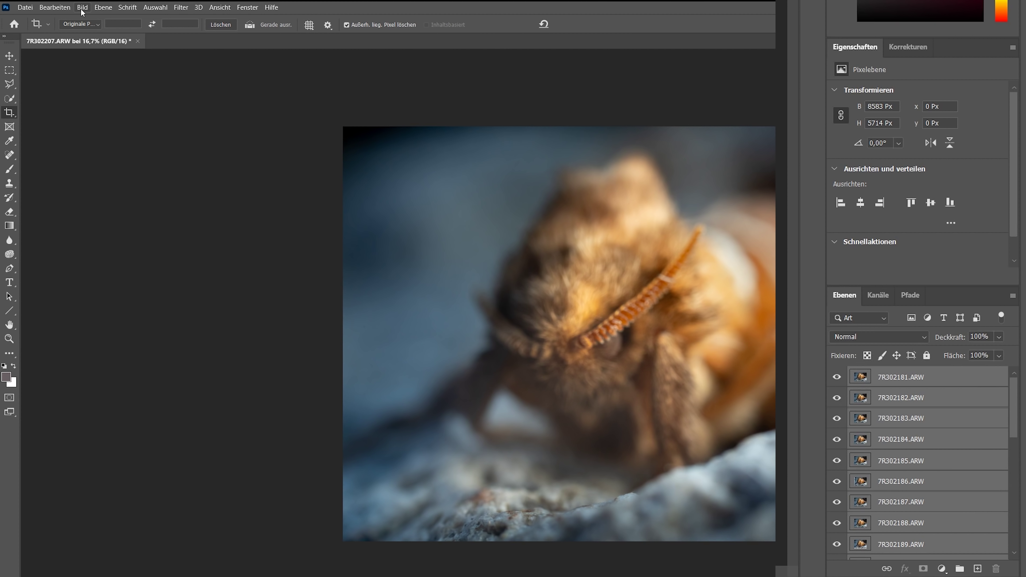
left_click(62, 8)
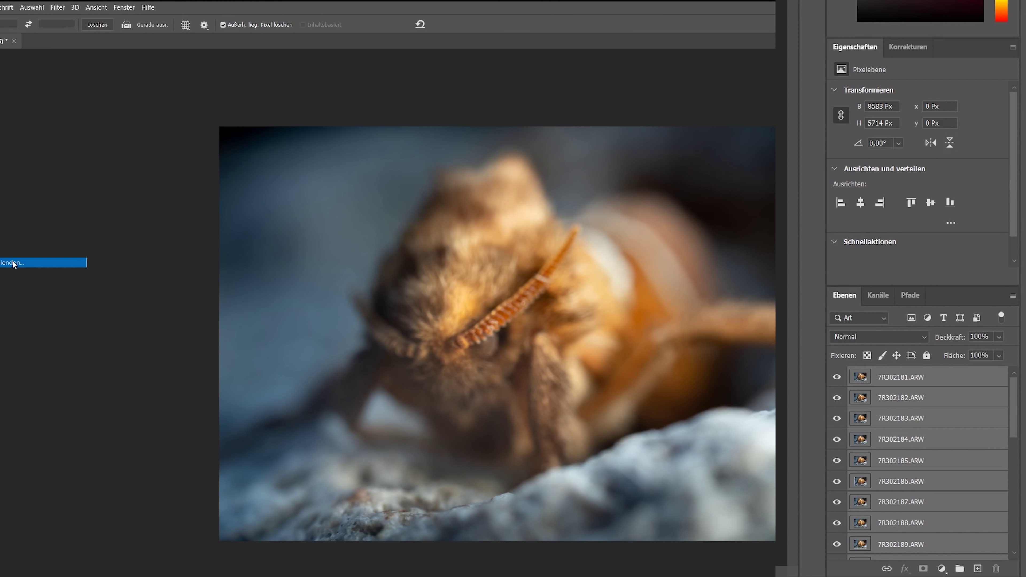
Auto-blend the layers as Stack Images with Seamless Tones and Colors into one sharp focus stack.
left_click(14, 262)
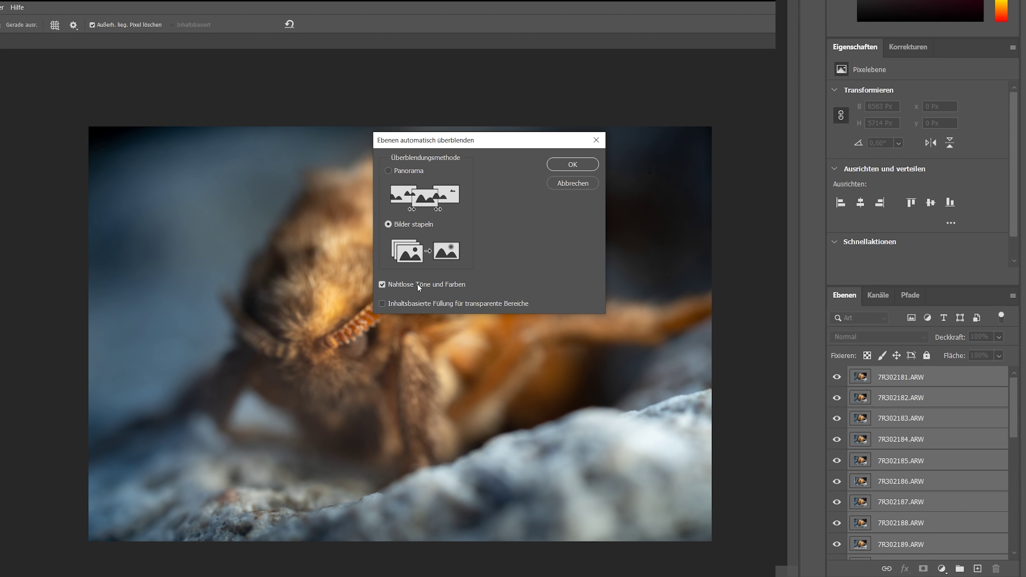
left_click(557, 166)
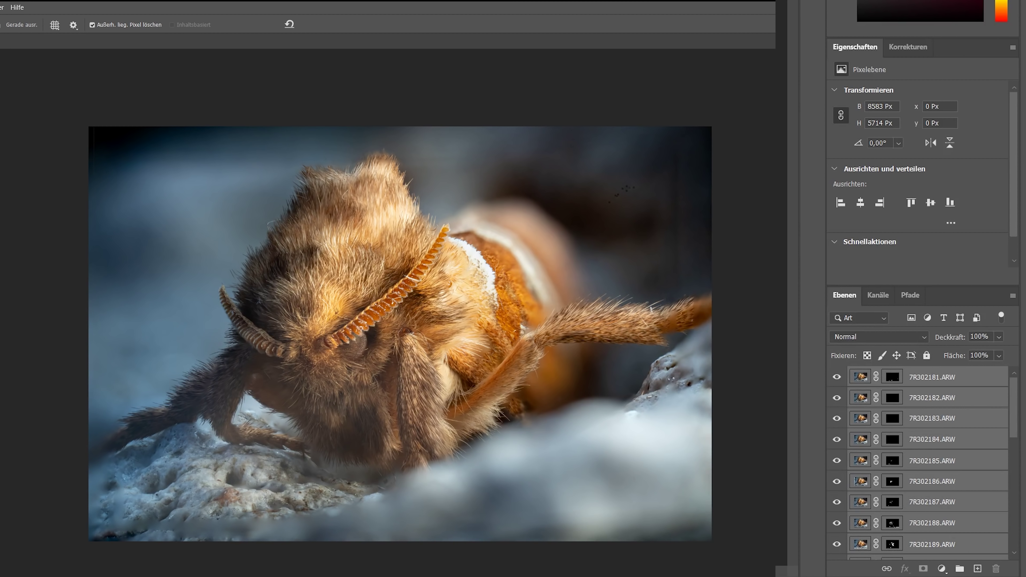
key("z")
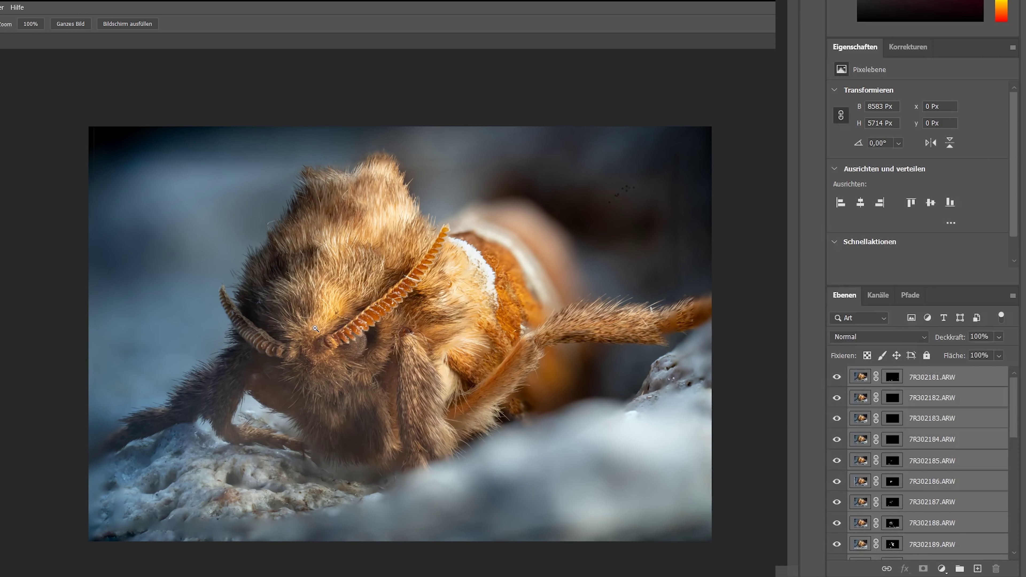
left_click(316, 329)
left_click(325, 328, "alt")
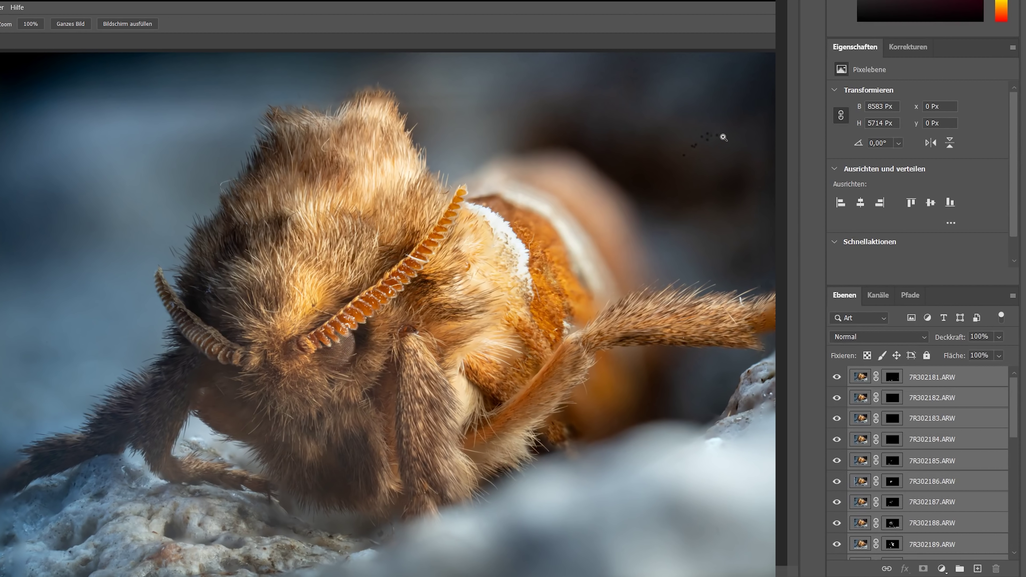
left_click_drag(731, 138, 758, 139)
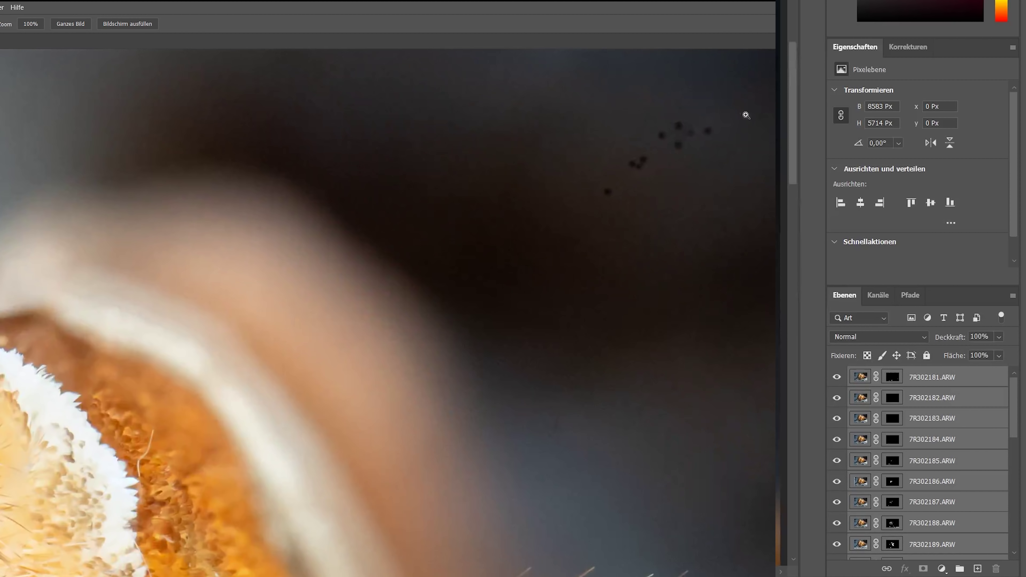
left_click(668, 229, "alt")
left_click_drag(669, 230, 605, 233)
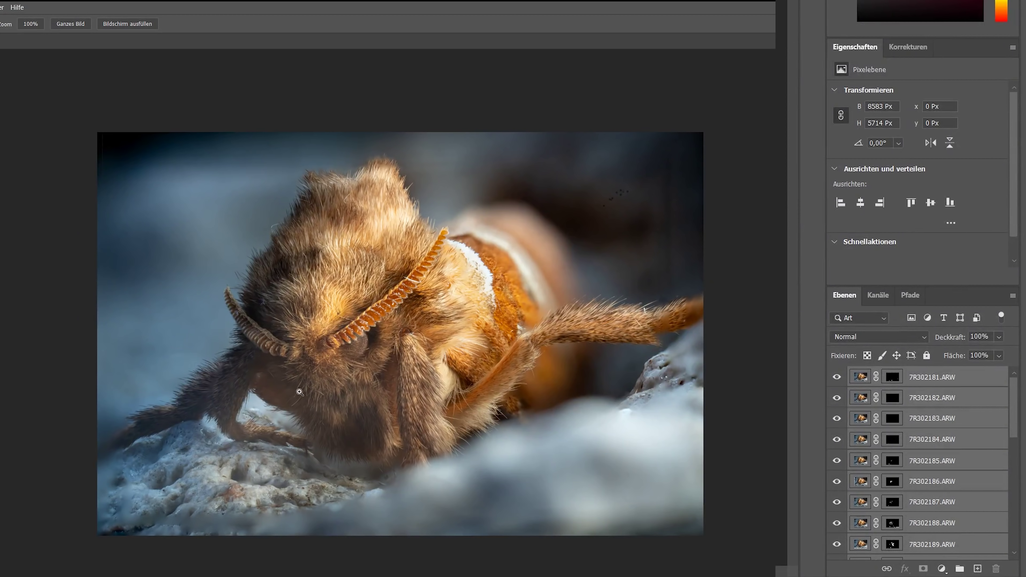
left_click(318, 340)
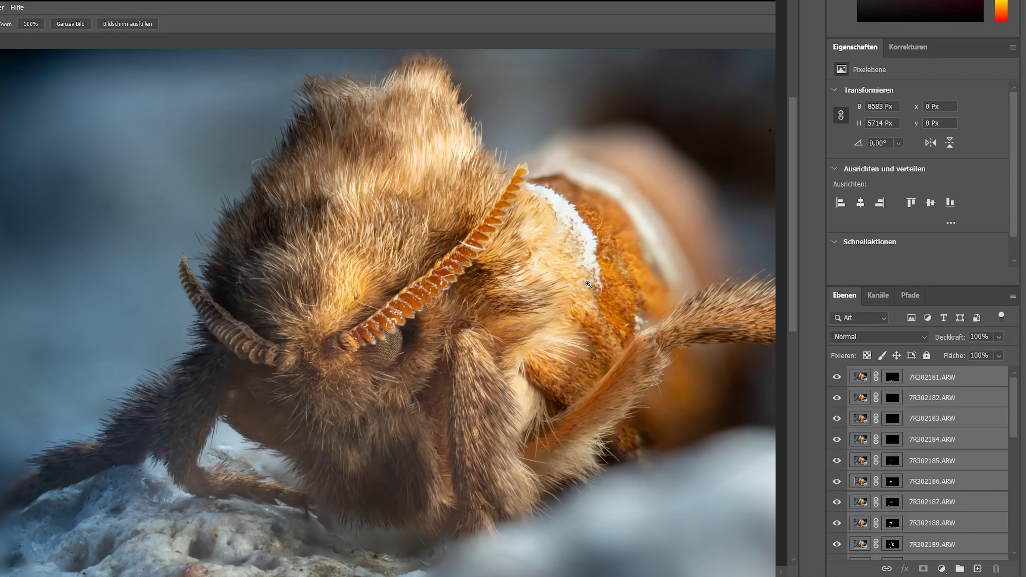
scroll(560, 297, "down", 5)
scroll(542, 300, "up", 1)
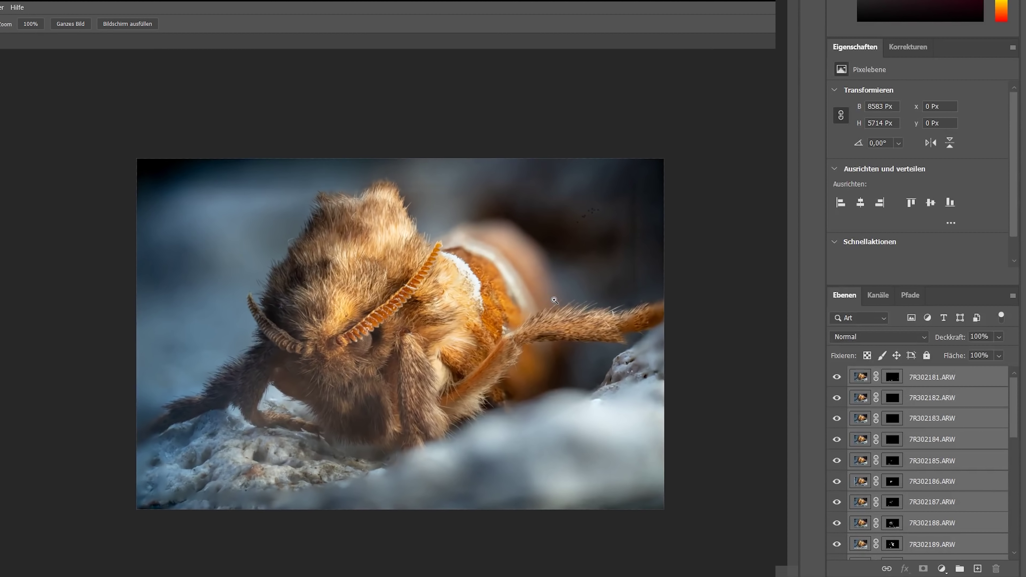
scroll(525, 303, "up", 1)
scroll(476, 311, "up", 1)
scroll(362, 354, "up", 1)
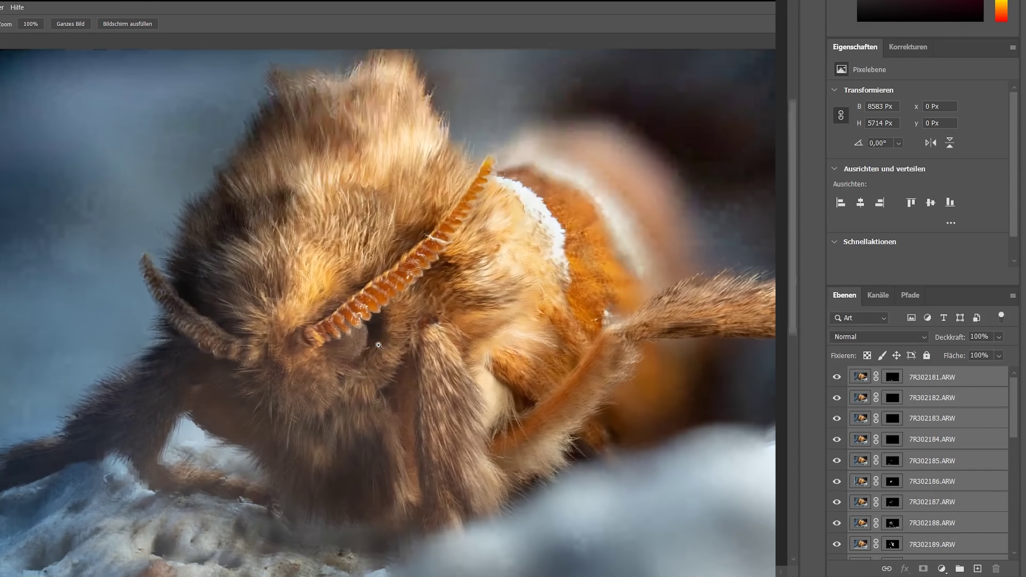
scroll(368, 350, "up", 1)
scroll(372, 349, "down", 1)
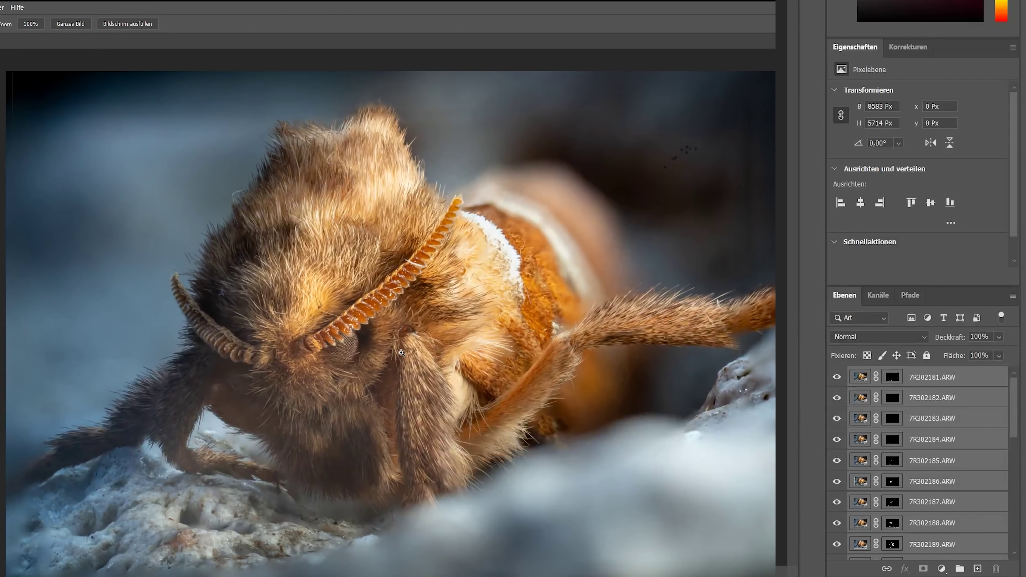
left_click_drag(1011, 435, 960, 552)
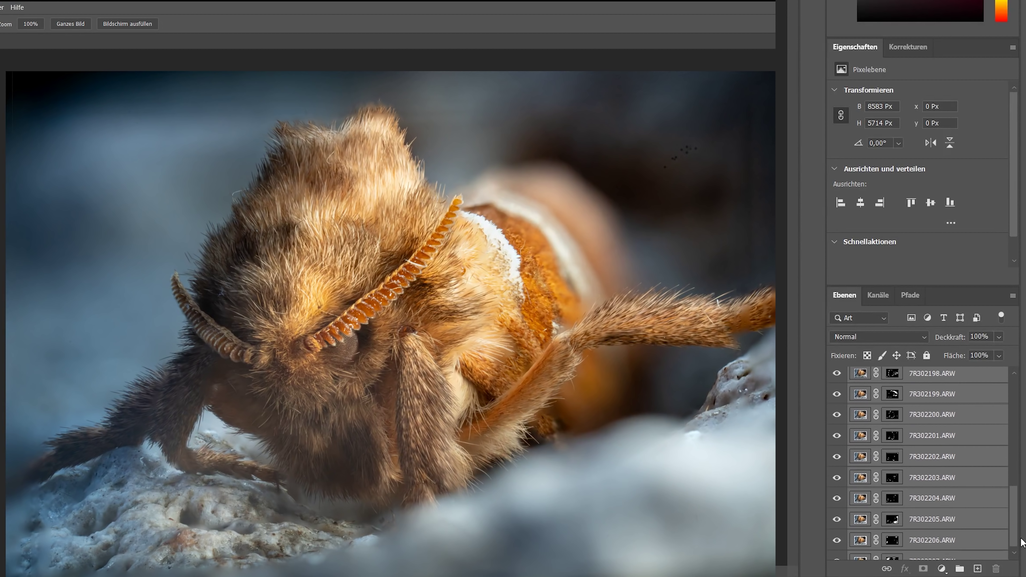
Flatten the layers into one background layer and save it as 7R302181-Bearbeitet.tif.
right_click(960, 551)
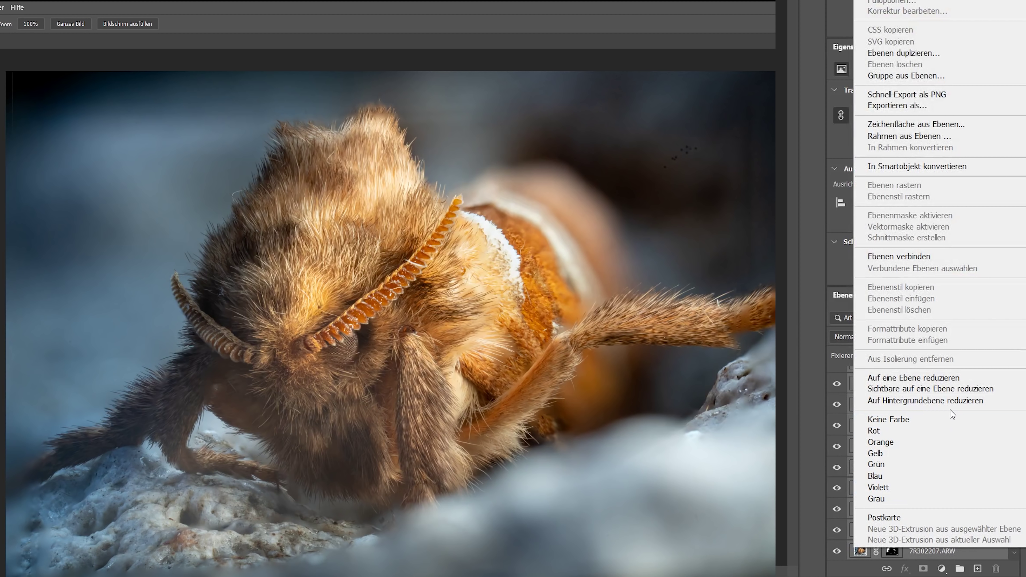
left_click(949, 401)
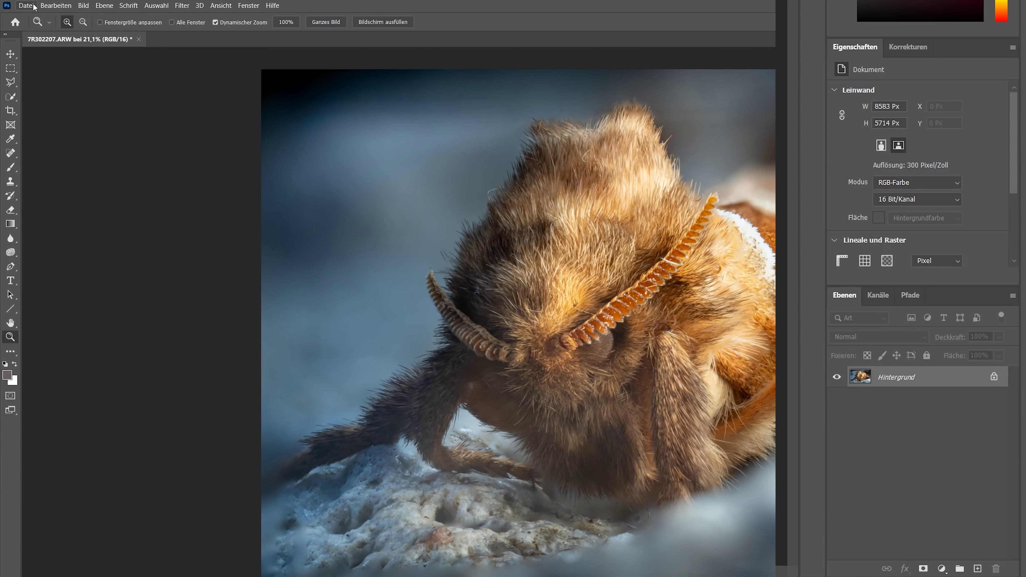
left_click(34, 7)
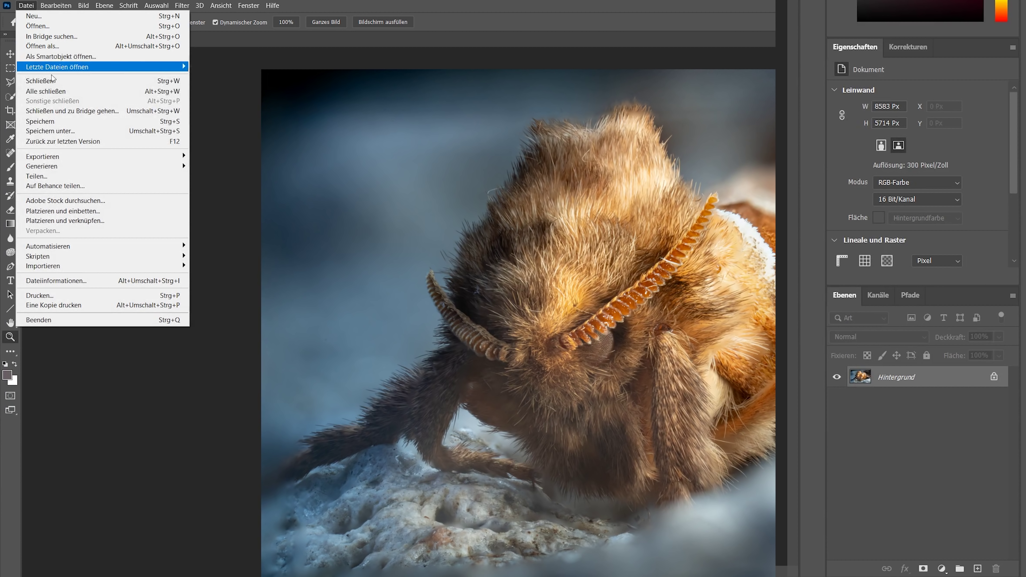
left_click(54, 118)
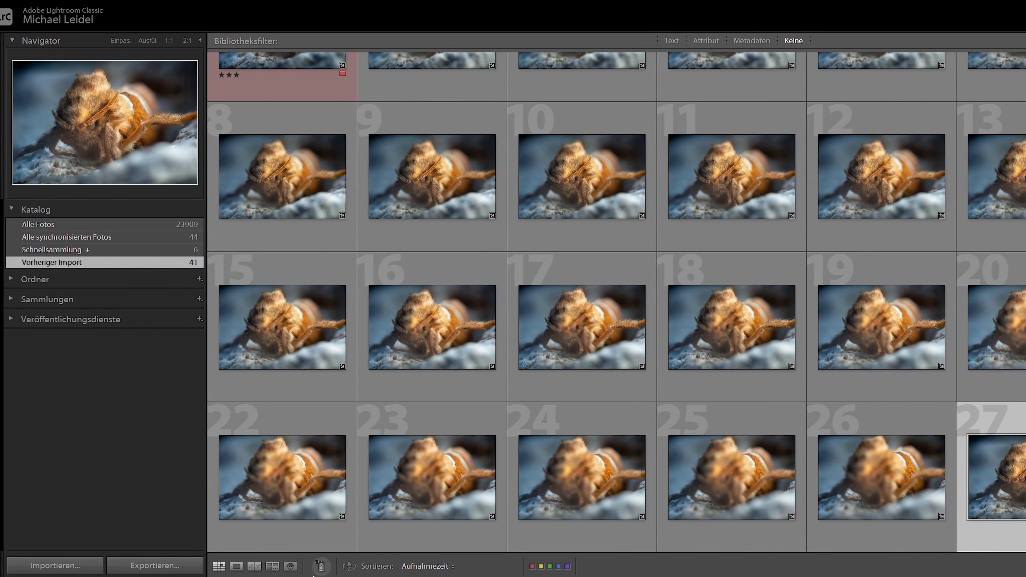
Heal the dark background dust spots with a size-27 Spot Removal repair stroke, then view the whole photo.
key("d")
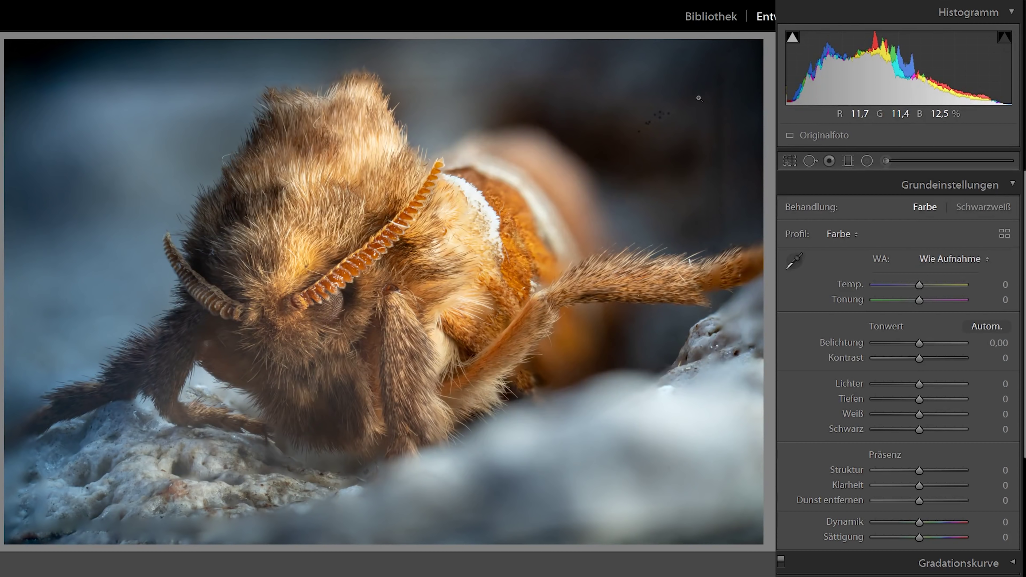
left_click(699, 98)
left_click(806, 163)
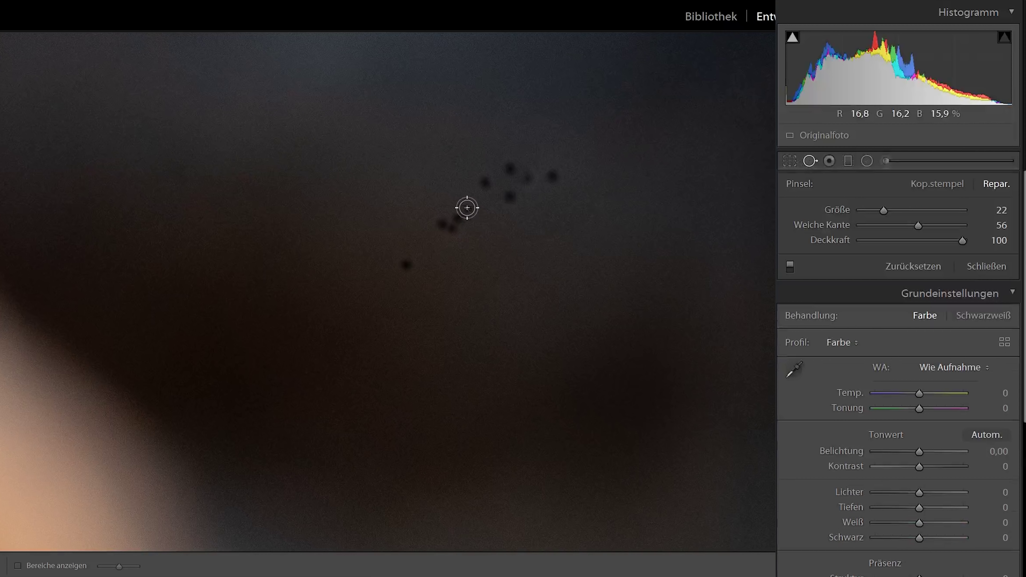
mouse_move(407, 261)
left_mouse_down()
mouse_move(501, 166)
mouse_move(528, 197)
mouse_move(405, 271)
left_mouse_up()
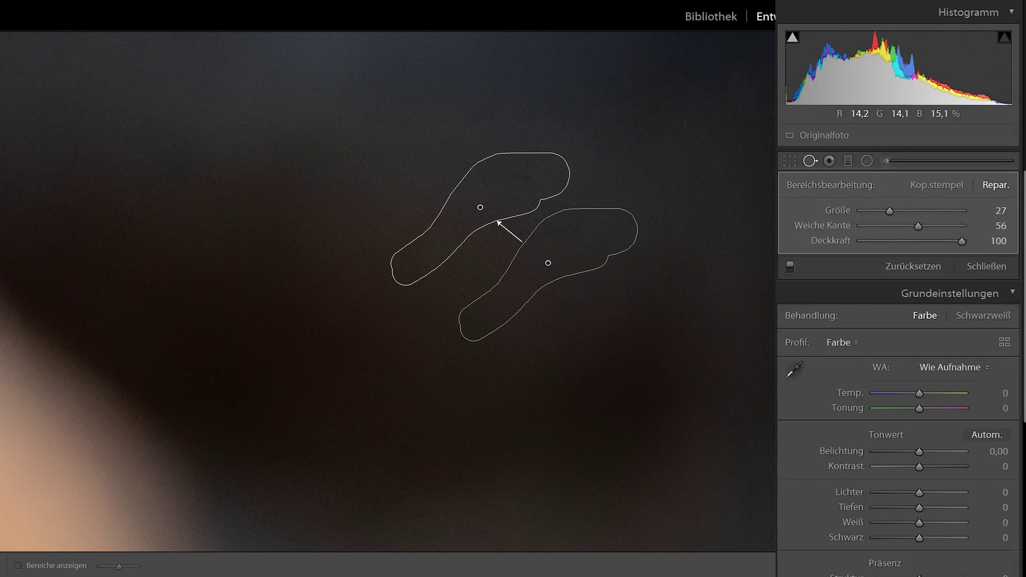
key("q")
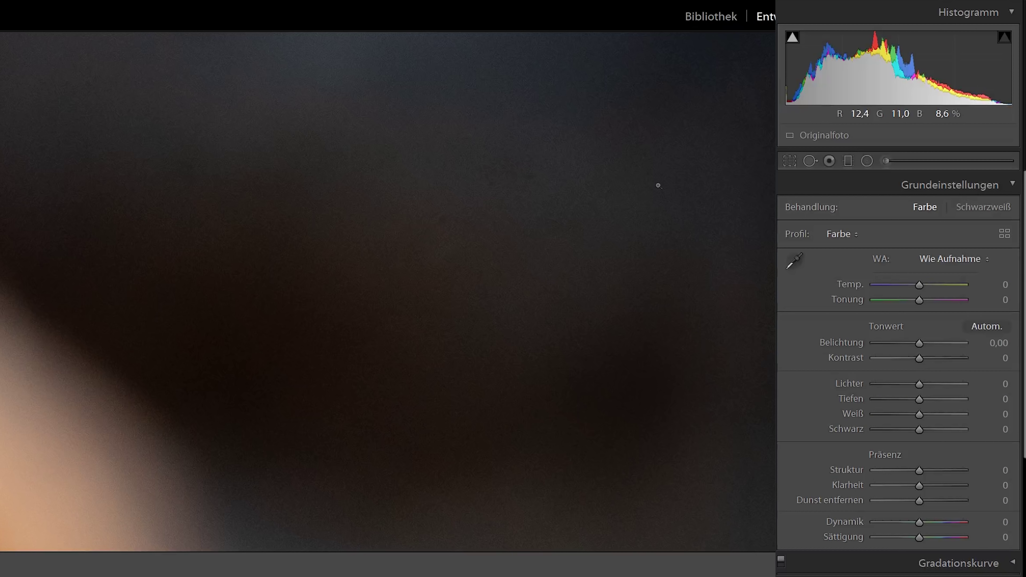
left_click(550, 231)
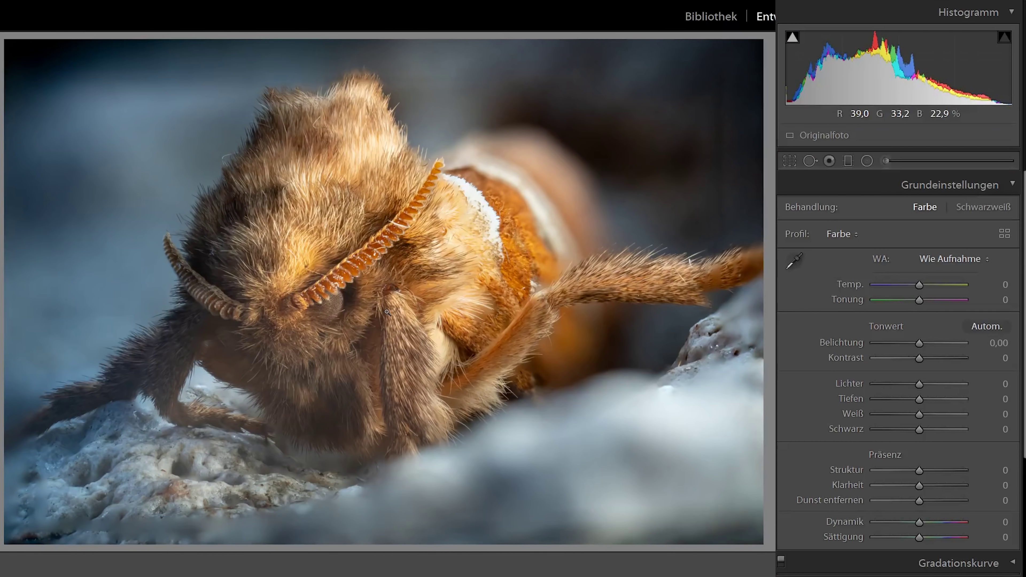
left_click(384, 238)
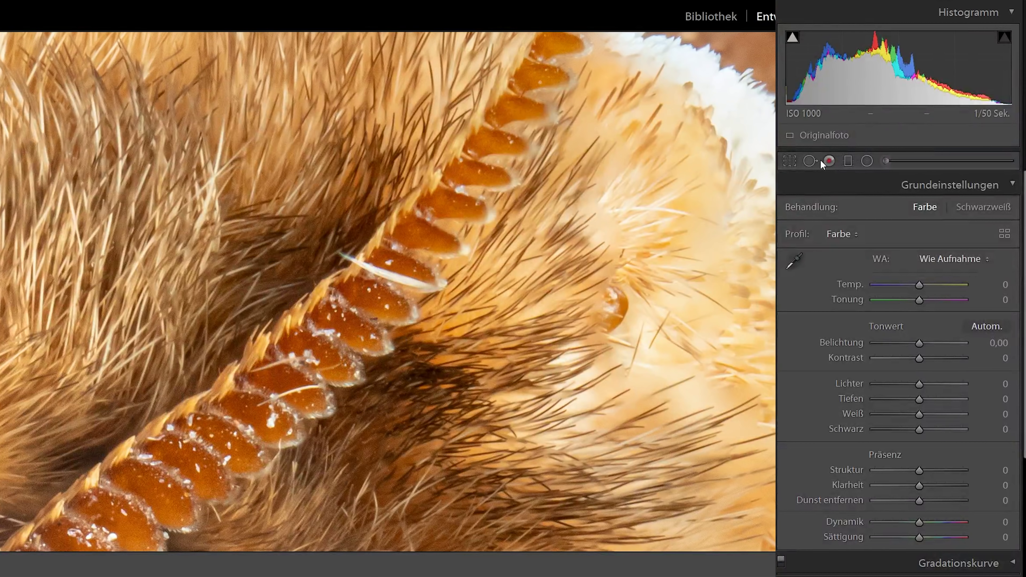
Repair-brush away the stray pale hair across the antenna comb, then zoom back out to the whole photo.
left_click(809, 160)
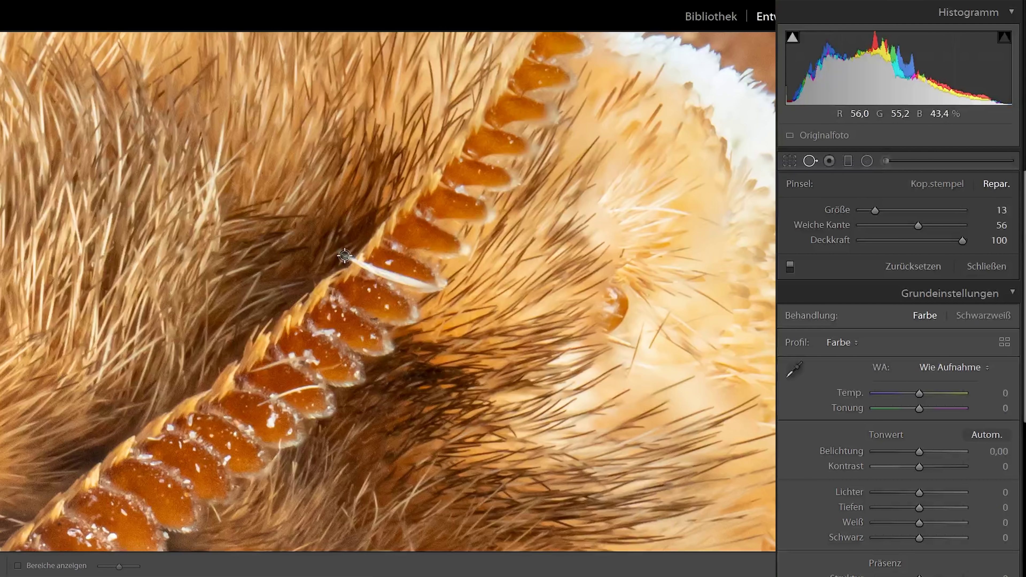
scroll(343, 253, "up", 2)
left_click_drag(344, 253, 435, 286)
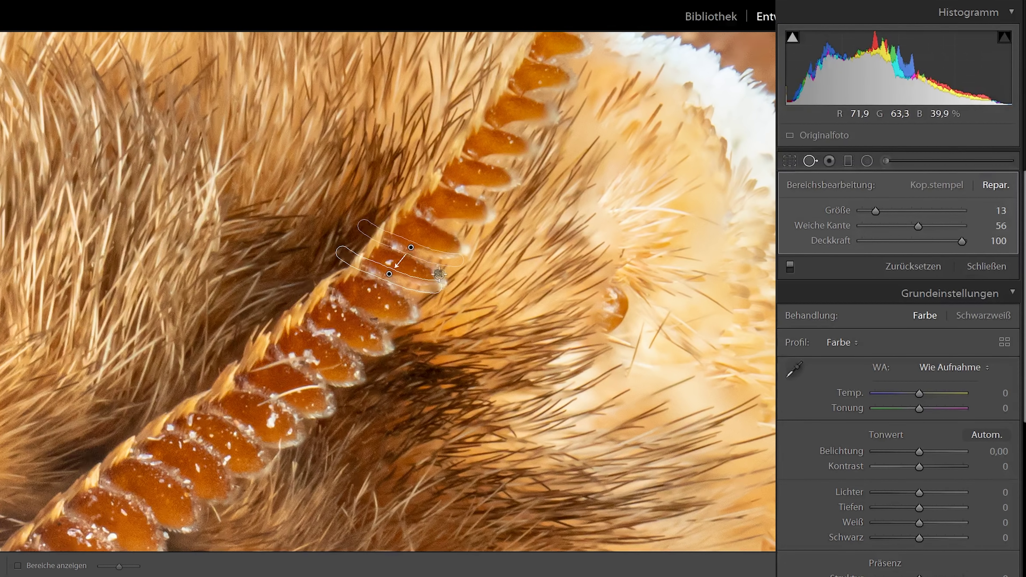
key("q")
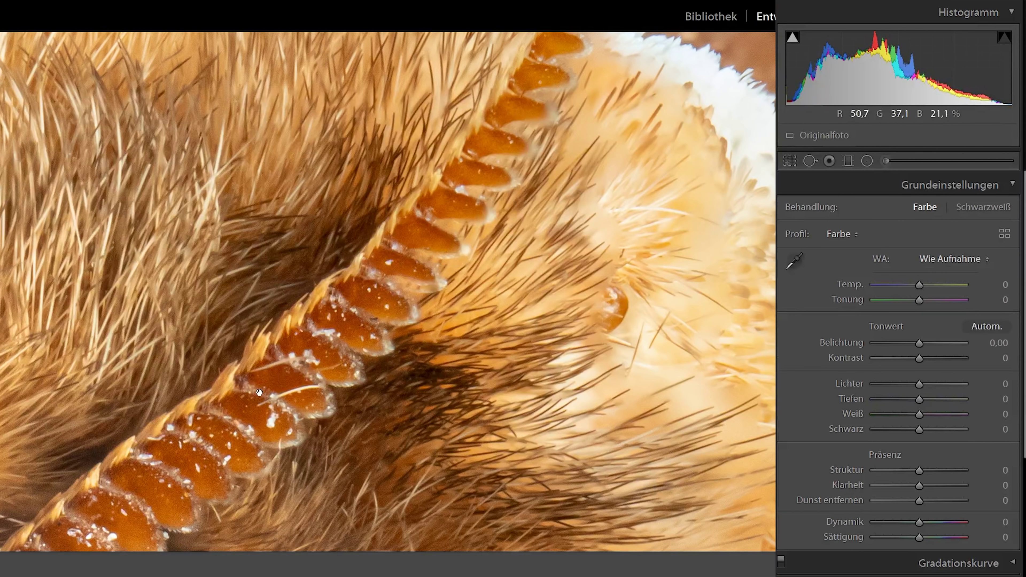
mouse_move(233, 431)
left_mouse_down()
mouse_move(367, 309)
mouse_move(377, 242)
left_mouse_up()
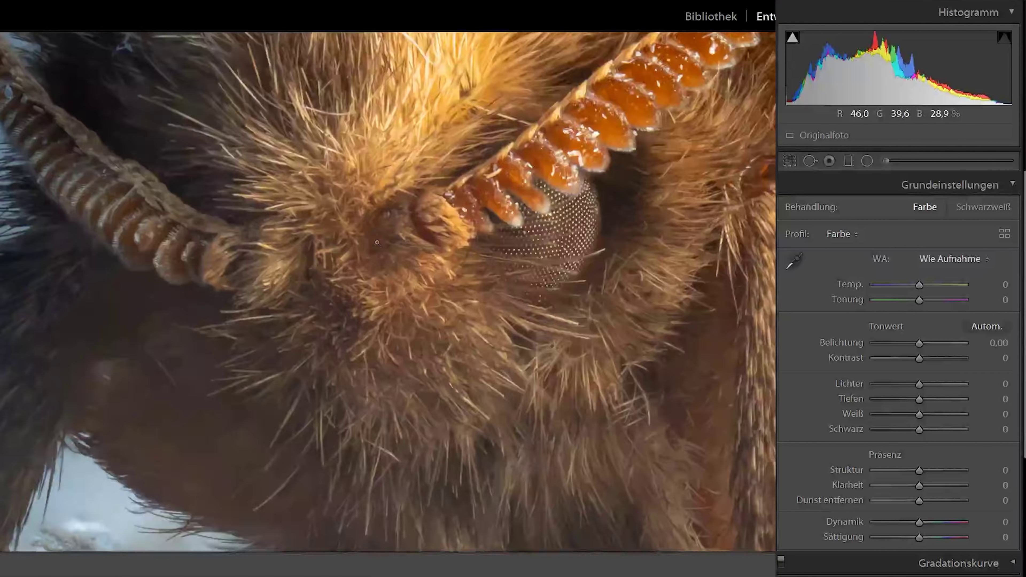
left_click(377, 243)
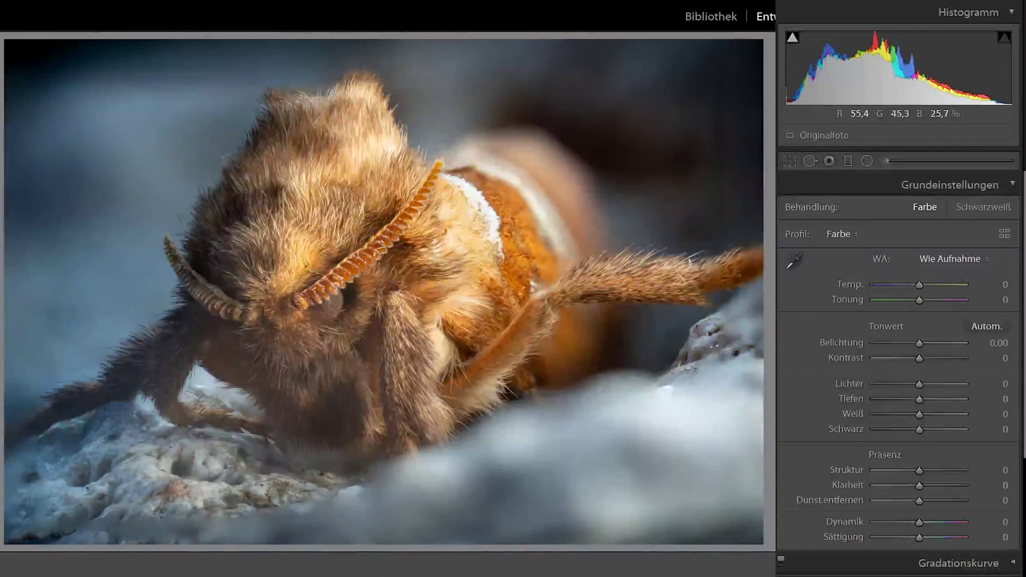
left_click(179, 263)
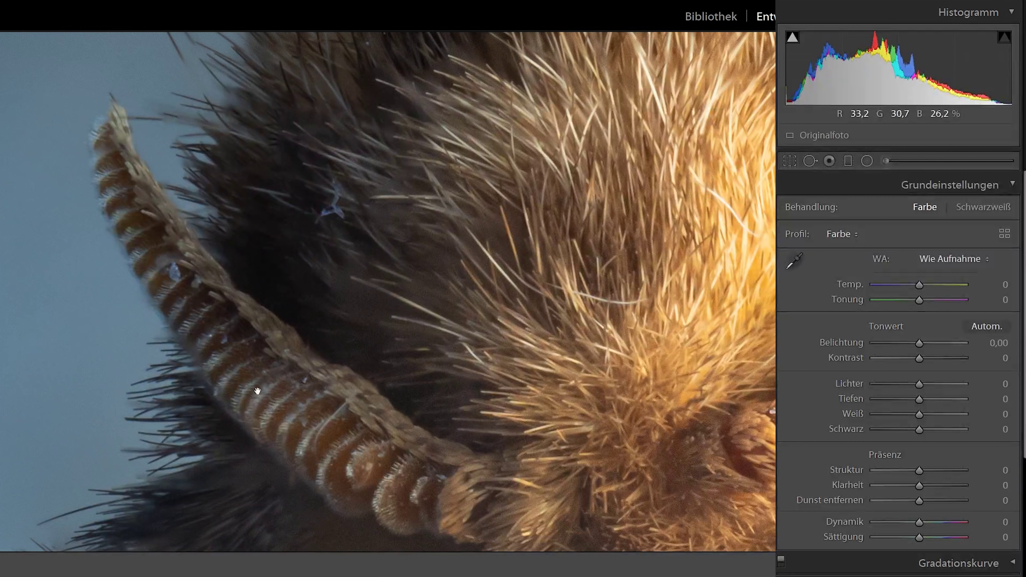
left_click(548, 458)
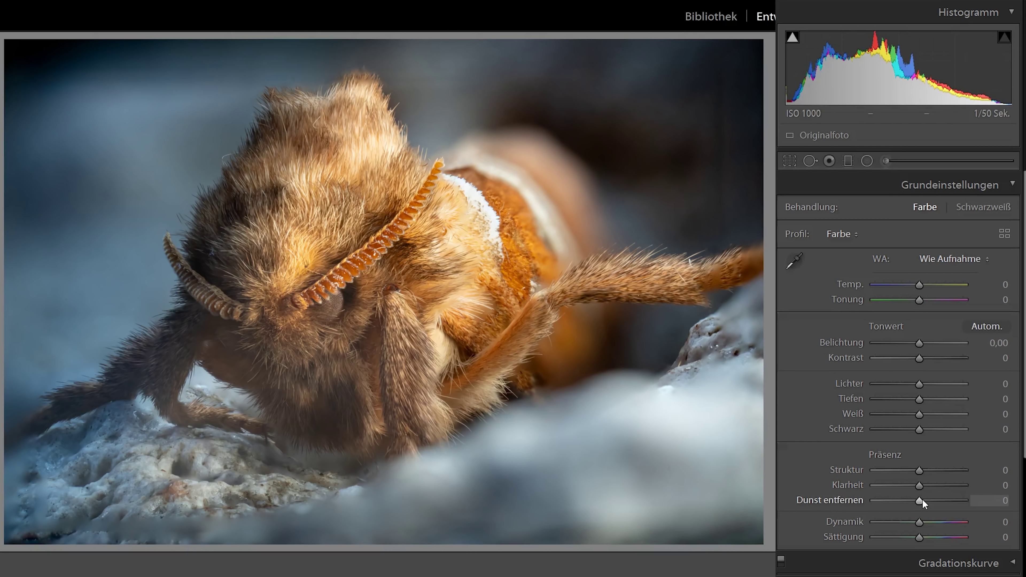
left_click_drag(922, 498, 936, 497)
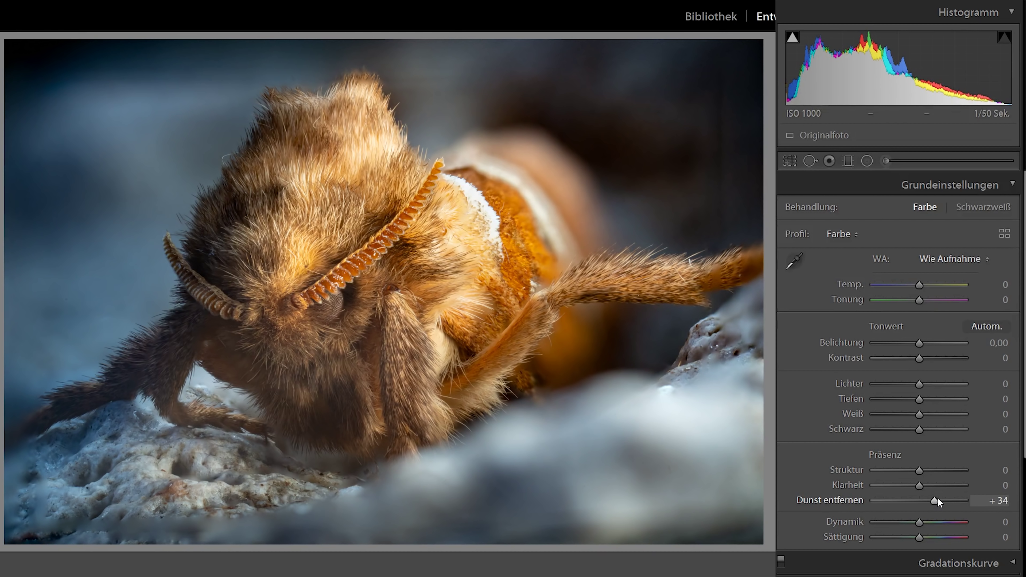
double_click(931, 498)
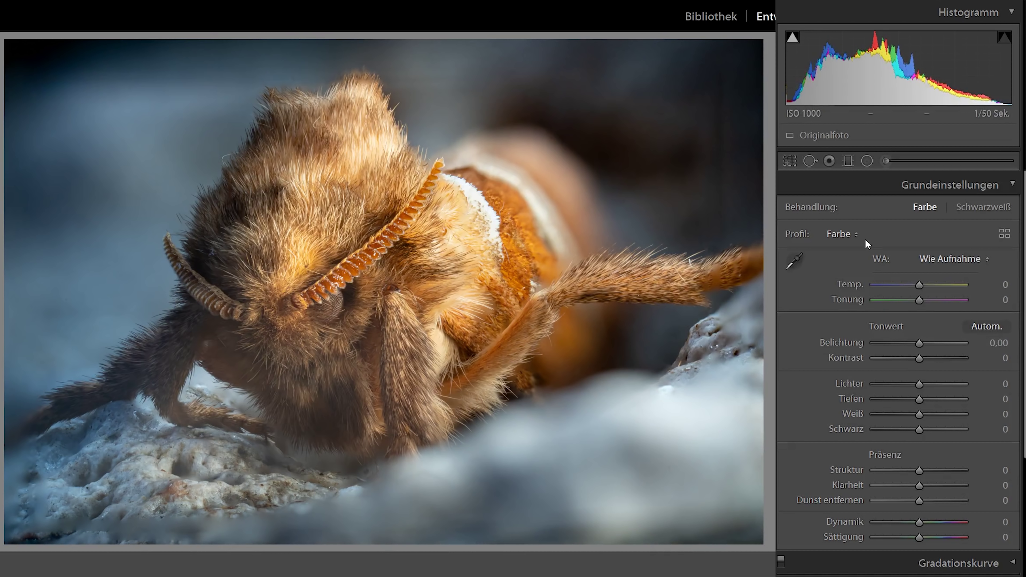
Place a tilted Radial Filter over the moth's head and left side with Dunst entfernen +48.
left_click(868, 161)
left_click_drag(233, 315, 479, 458)
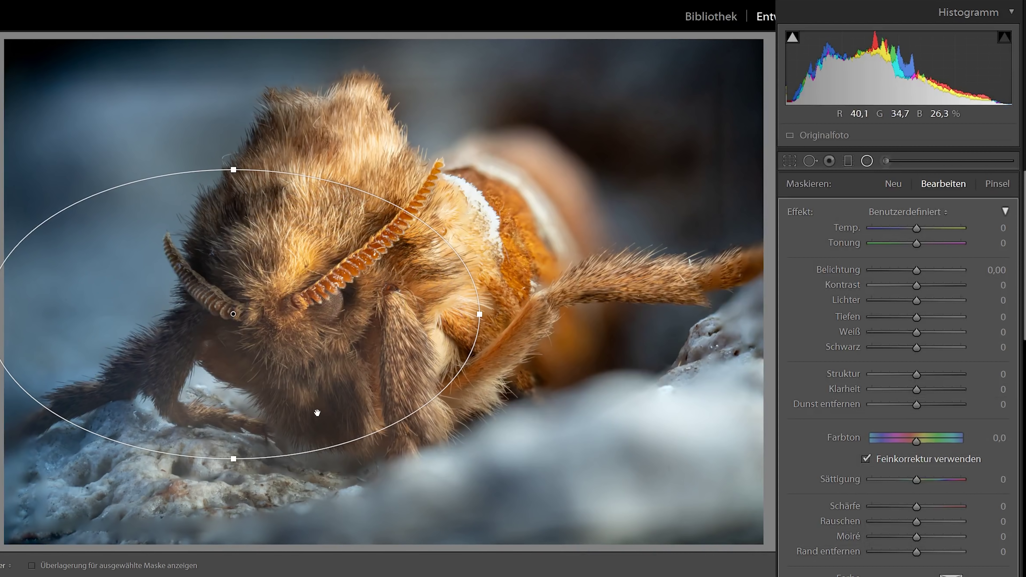
left_click_drag(240, 153, 328, 185)
left_click_drag(245, 323, 254, 368)
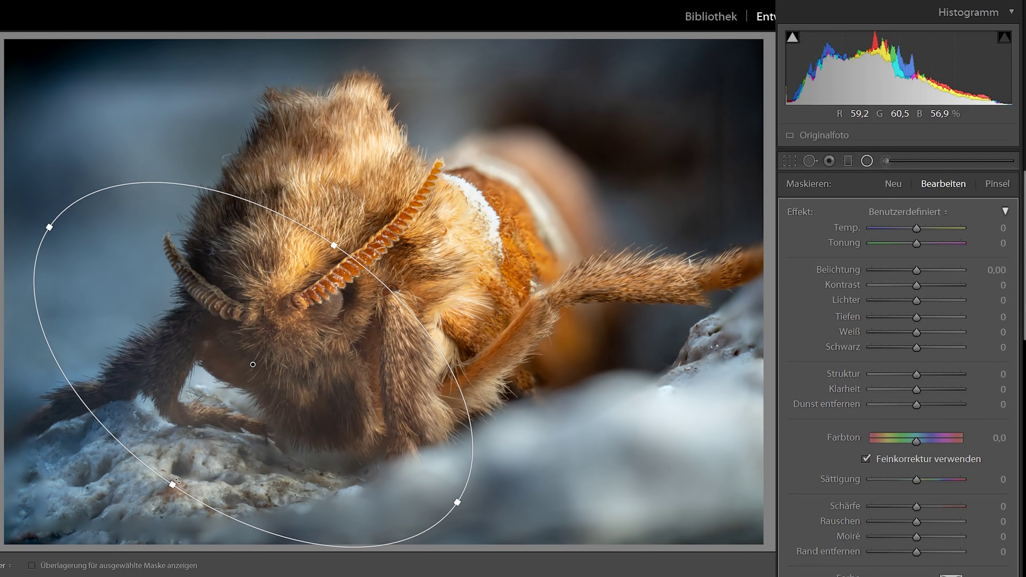
left_click_drag(172, 485, 169, 490)
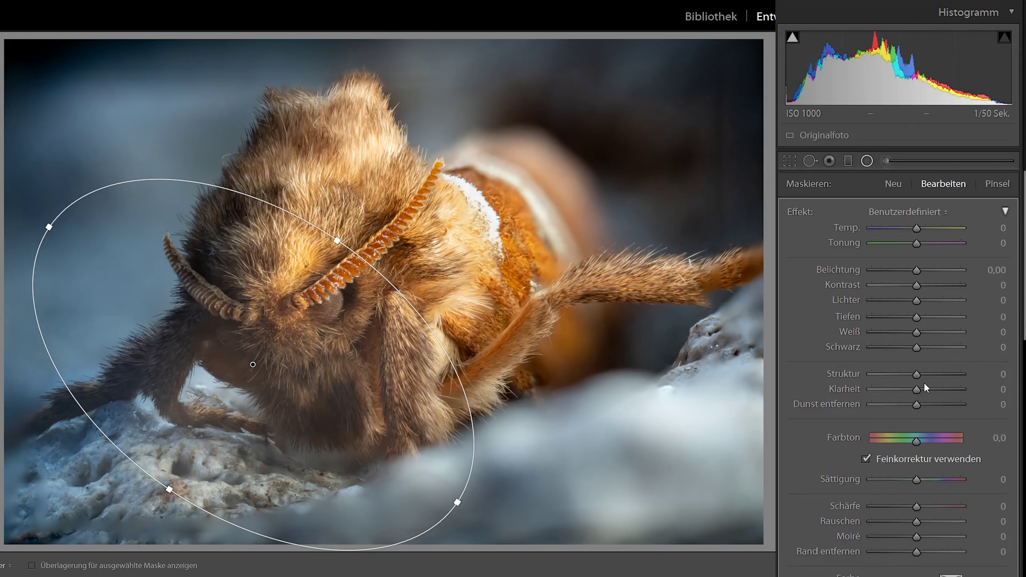
left_click_drag(917, 404, 940, 398)
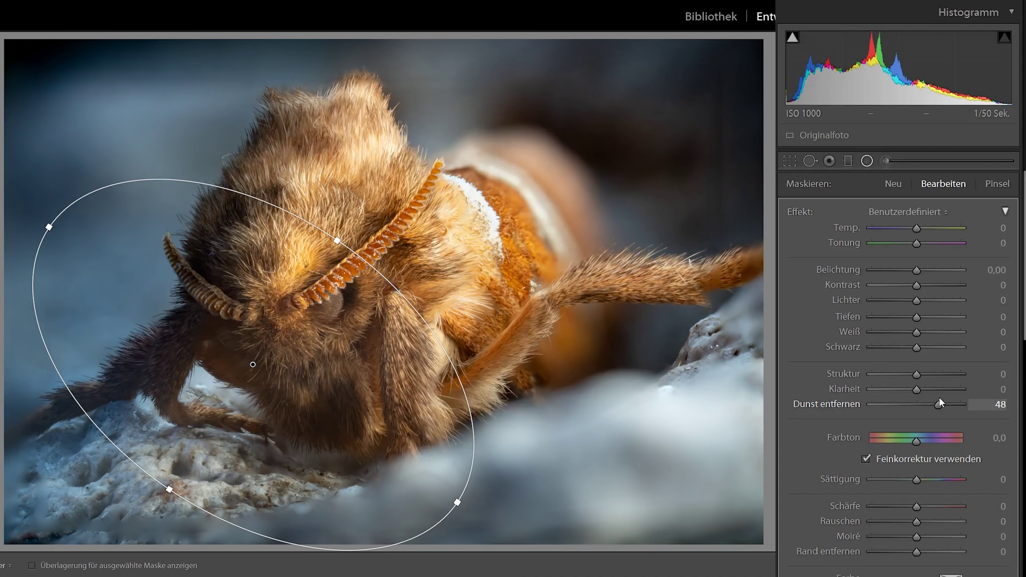
left_click_drag(254, 364, 223, 376)
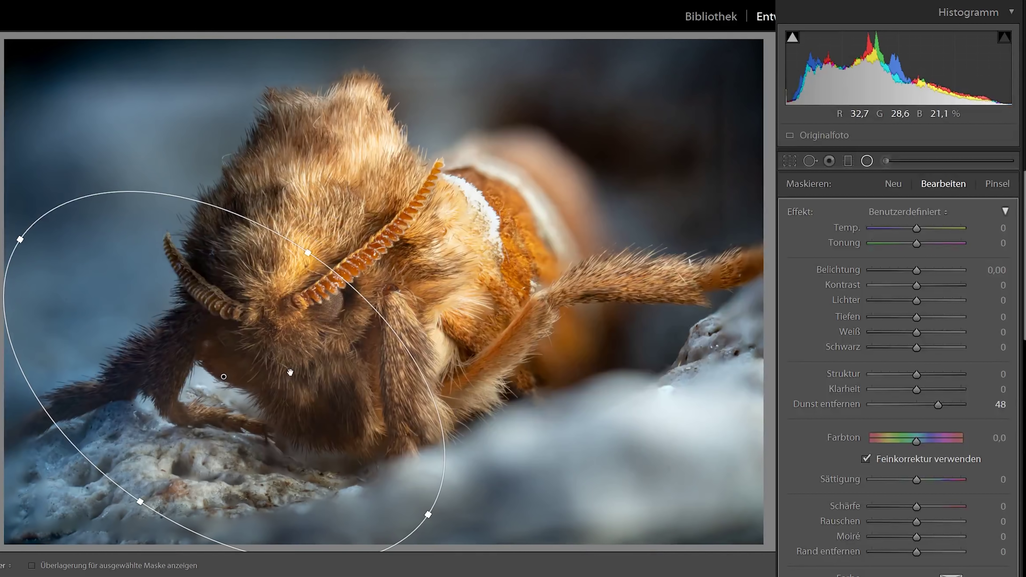
left_click_drag(224, 376, 250, 367)
key("shift+m")
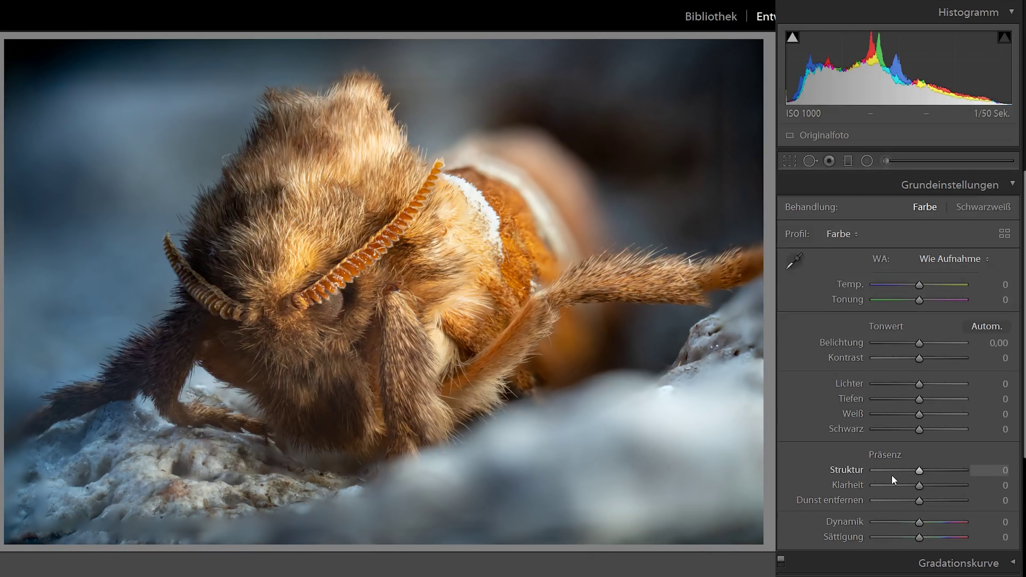
Lower global Sättigung to −10, checking the eye at 1:1 before fitting the view.
left_click_drag(914, 541, 909, 539)
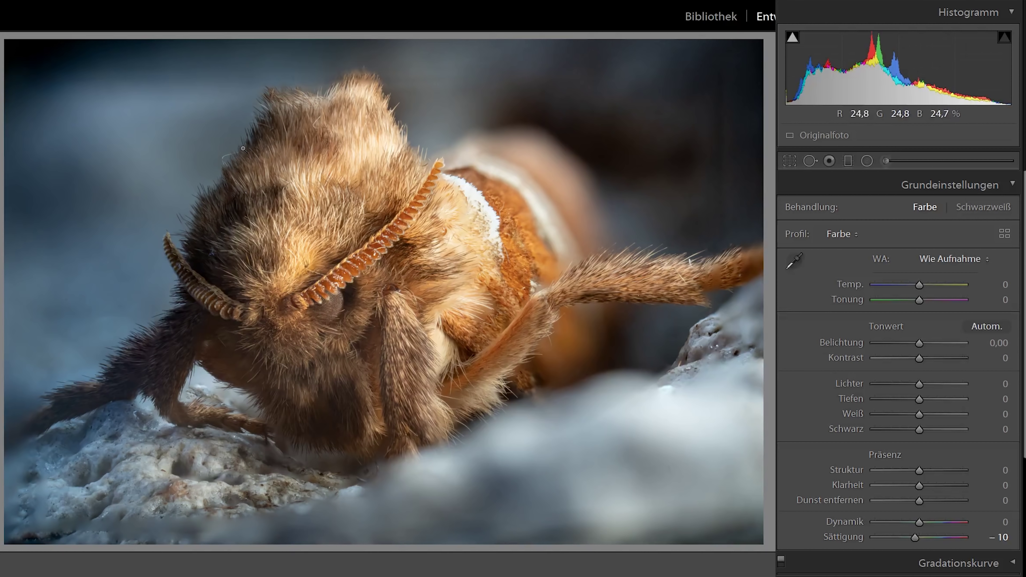
left_click(318, 317)
left_click(300, 346)
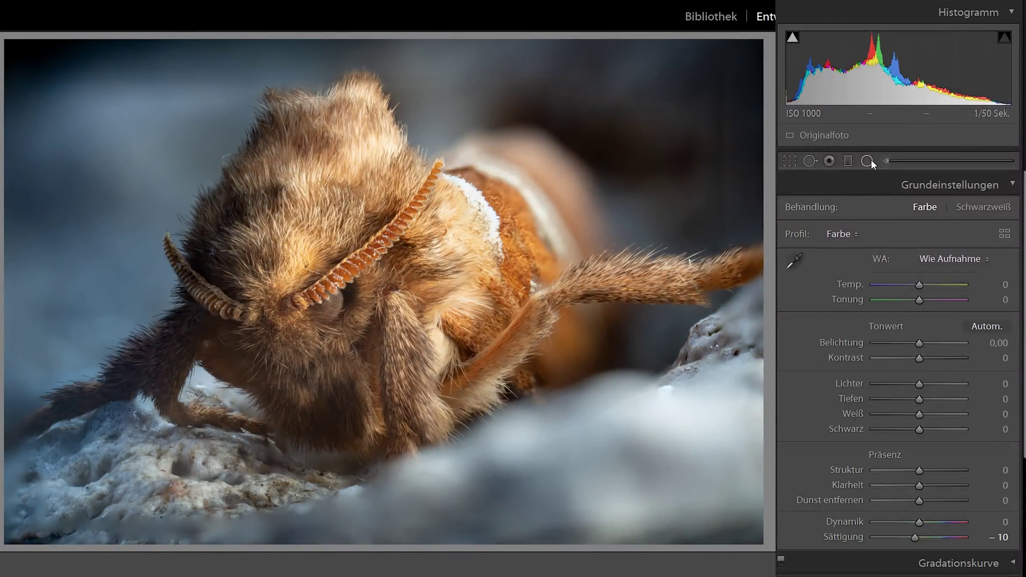
Add a large circular Radial Filter centred on the moth's head with Struktur +23.
left_click(867, 161)
left_click_drag(261, 277, 416, 405)
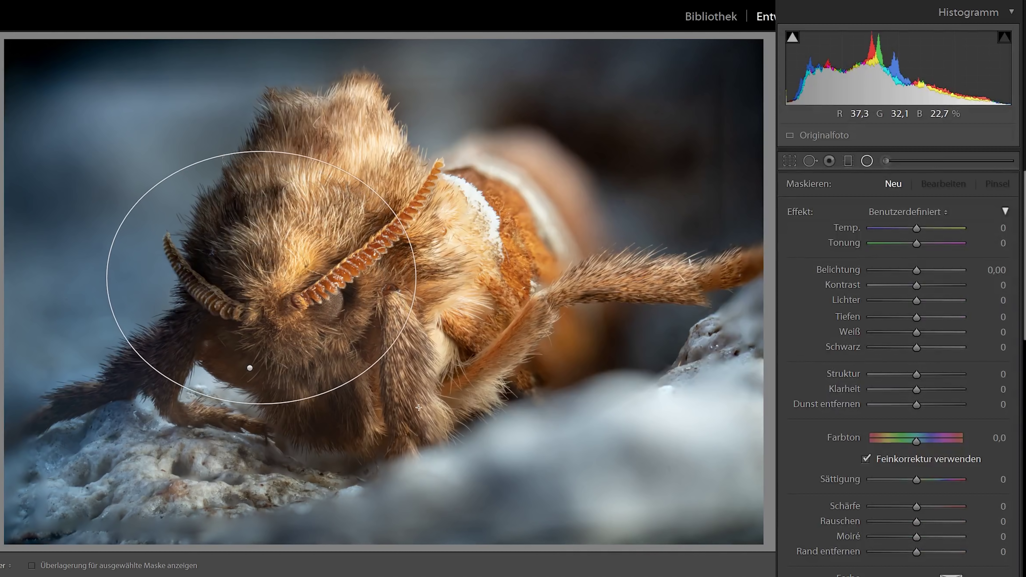
left_click_drag(261, 277, 311, 302)
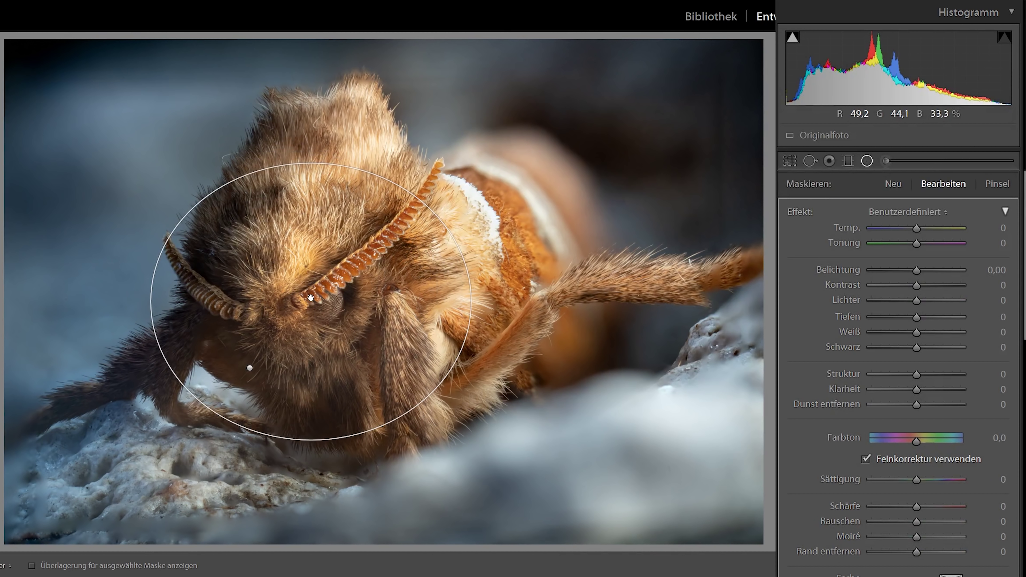
left_click_drag(311, 164, 311, 64)
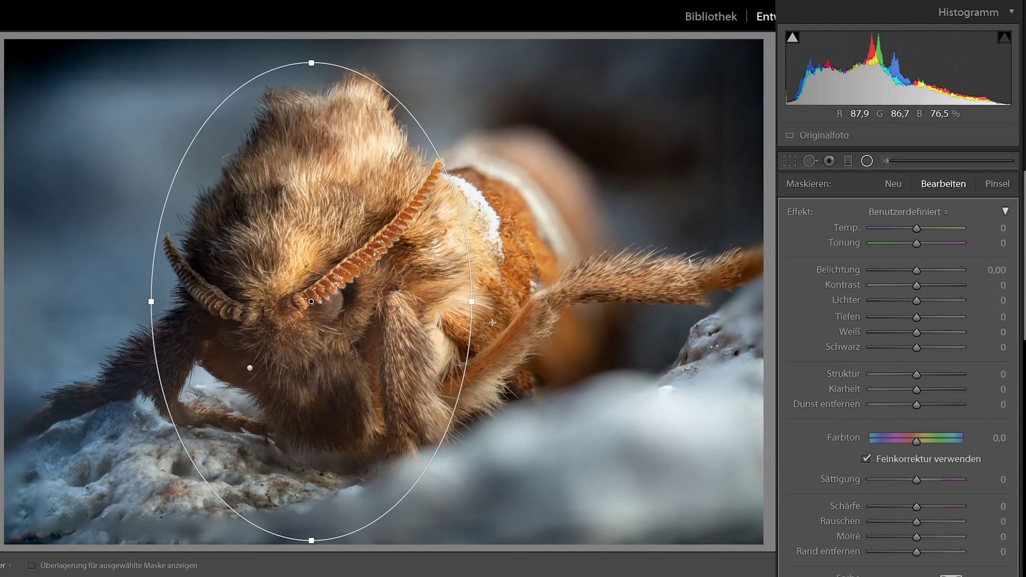
left_click_drag(471, 301, 554, 301)
left_click_drag(316, 300, 341, 274)
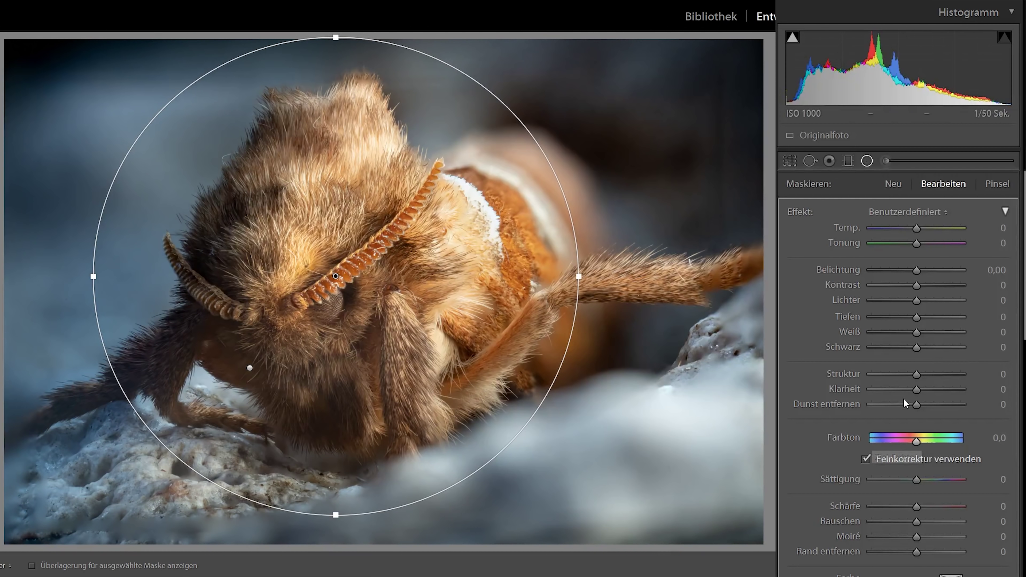
left_click_drag(917, 379, 935, 376)
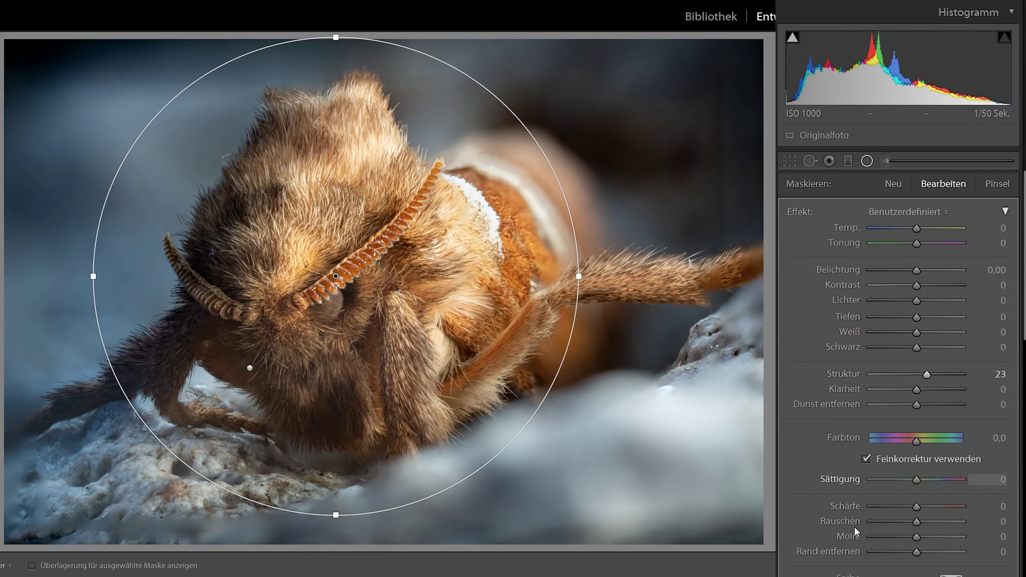
key("shift+m")
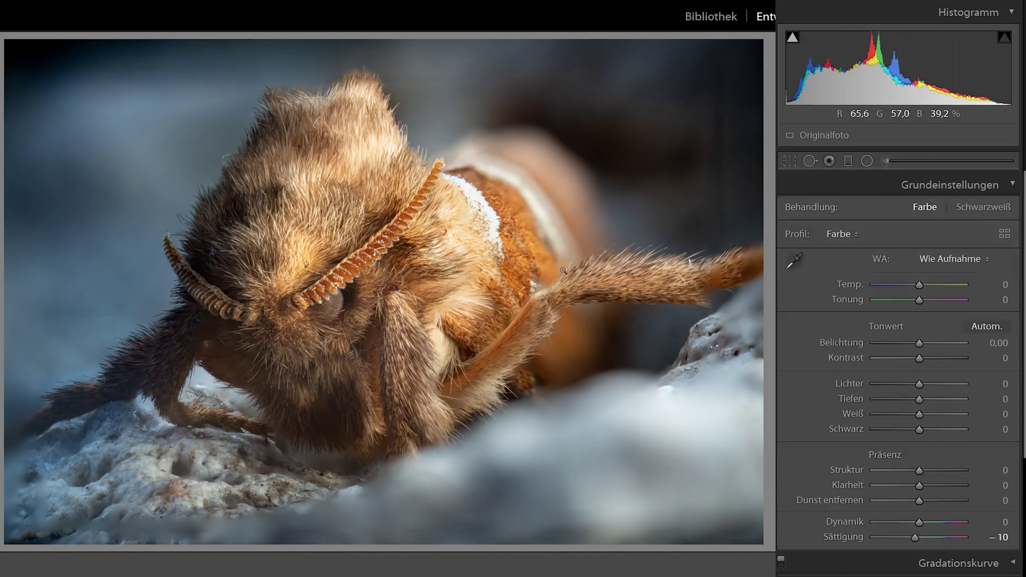
Set global Lichter to −10 and Klarheit to −5, then return to the Library.
mouse_move(918, 383)
left_mouse_down()
mouse_move(872, 375)
mouse_move(914, 384)
left_mouse_up()
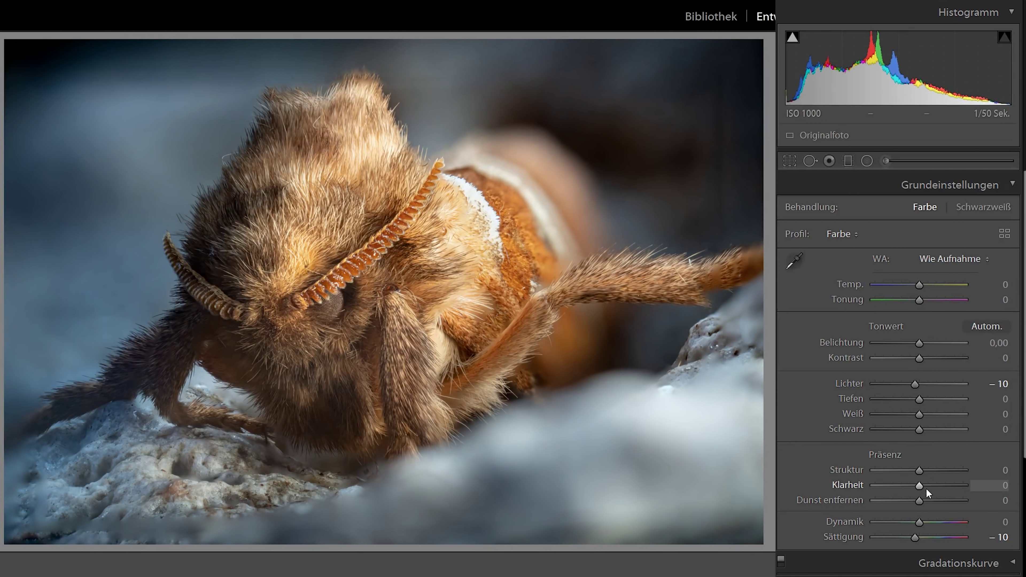
mouse_move(920, 485)
left_mouse_down()
mouse_move(946, 477)
mouse_move(883, 477)
mouse_move(930, 480)
mouse_move(907, 482)
mouse_move(918, 480)
left_mouse_up()
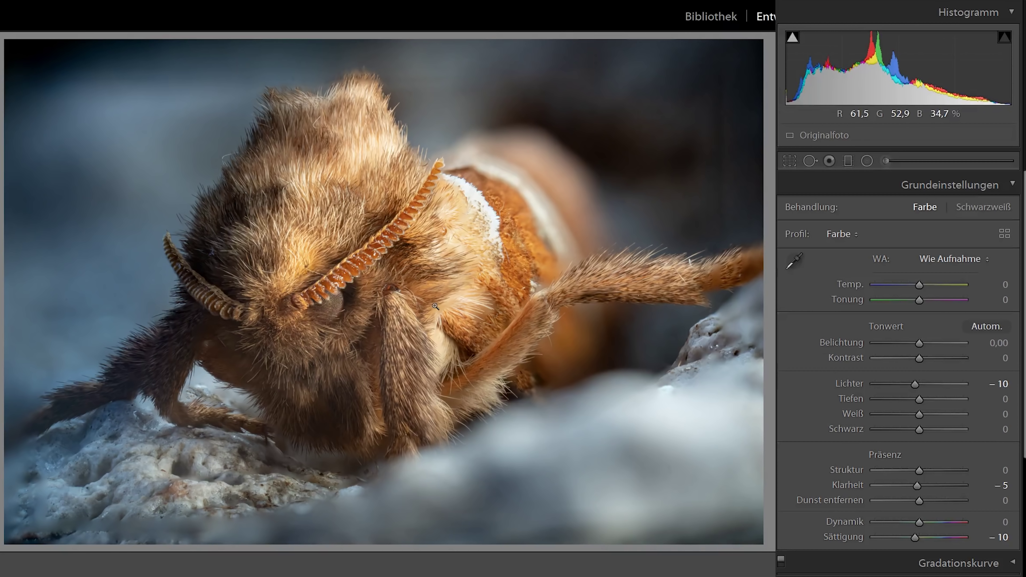
left_click(721, 15)
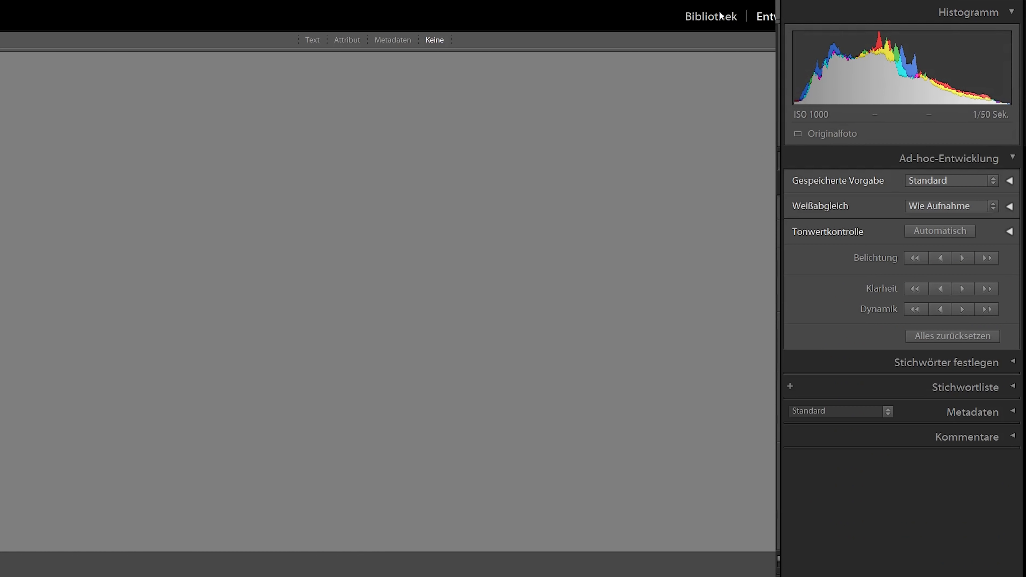